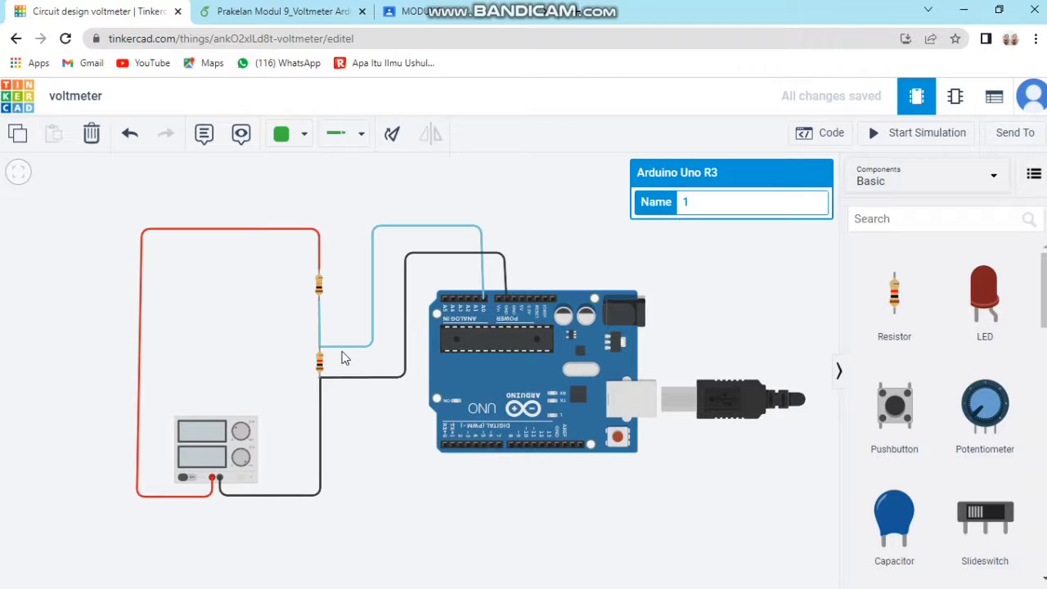
Step: Inspect the properties of both divider resistors and the power supply in the circuit
{"action": "left_click", "coordinate": [319, 364]}
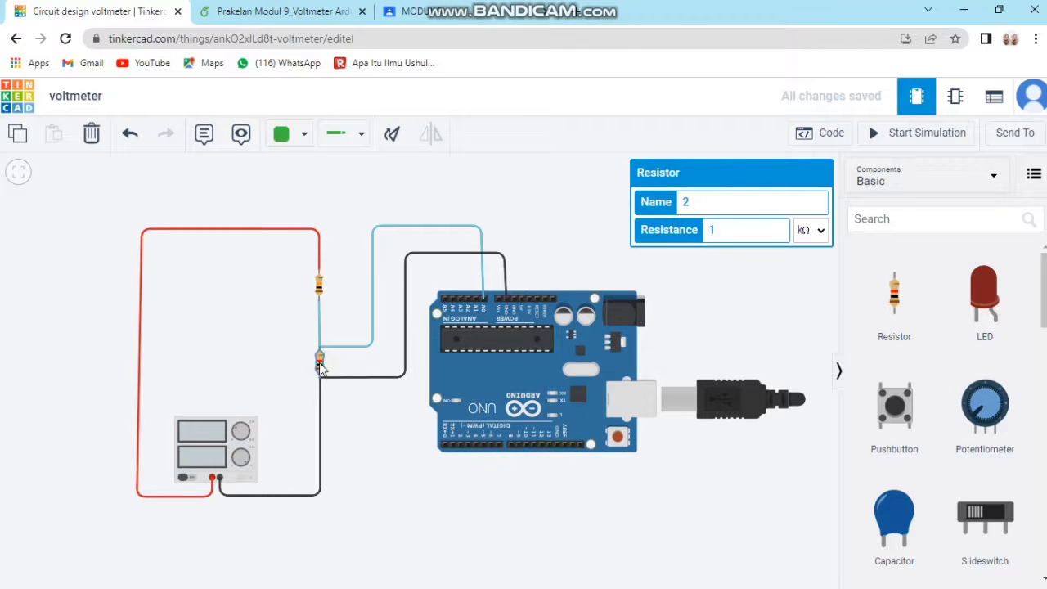
{"action": "left_click", "coordinate": [320, 284]}
{"action": "left_click", "coordinate": [241, 450]}
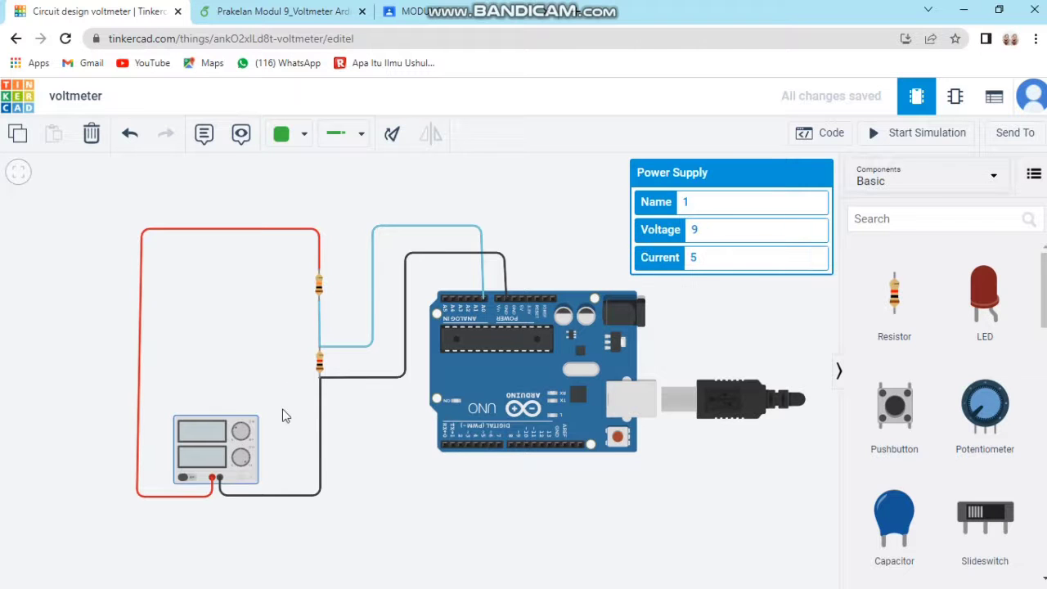
Step: Shift the circuit aside, open the Arduino code editor, and collapse the Serial Monitor to expose the whole sketch
{"action": "scroll", "coordinate": [448, 484], "scroll_direction": "down", "scroll_amount": 1}
{"action": "left_click_drag", "start_coordinate": [448, 484], "coordinate": [320, 458]}
{"action": "left_click", "coordinate": [827, 135]}
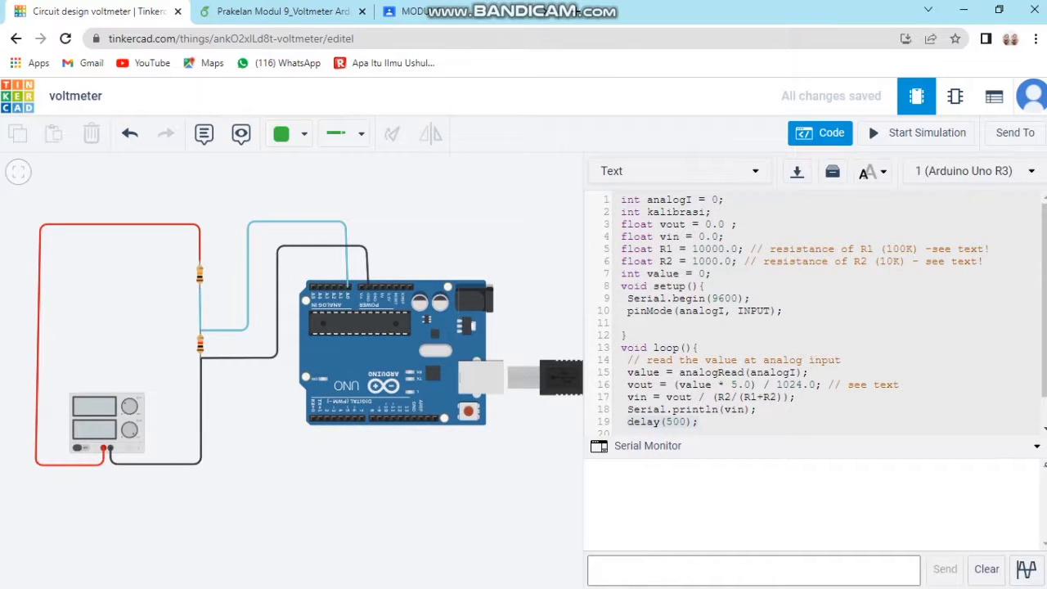
{"action": "left_click", "coordinate": [1041, 449]}
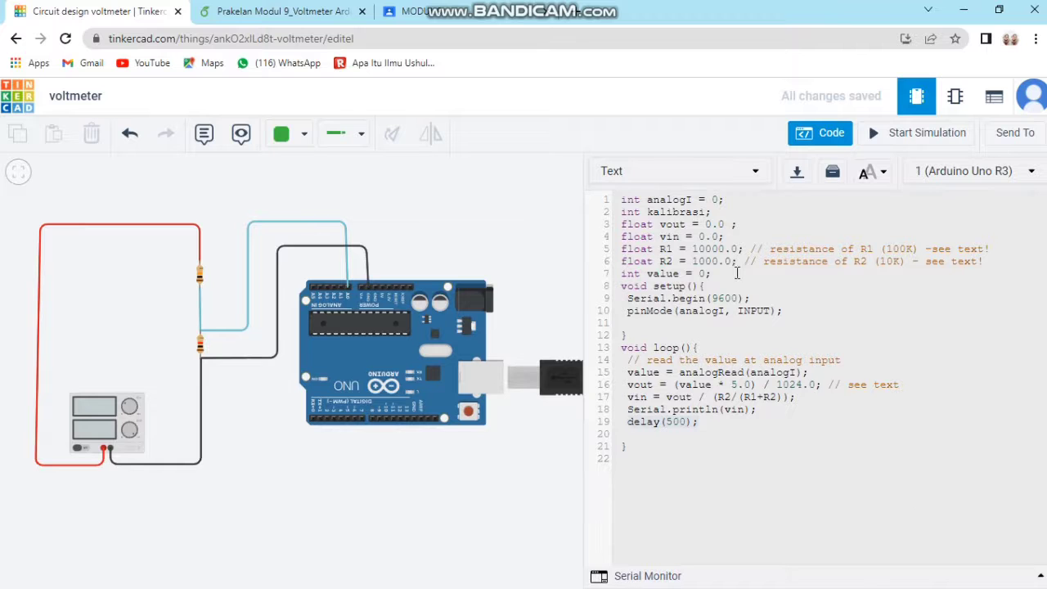
Step: Examine the variable declarations at the start of the sketch, from analogI through vout, vin, R1, R2 and value
{"action": "left_click_drag", "start_coordinate": [619, 198], "coordinate": [693, 446]}
{"action": "left_click", "coordinate": [621, 200]}
{"action": "left_click_drag", "start_coordinate": [621, 199], "coordinate": [741, 199]}
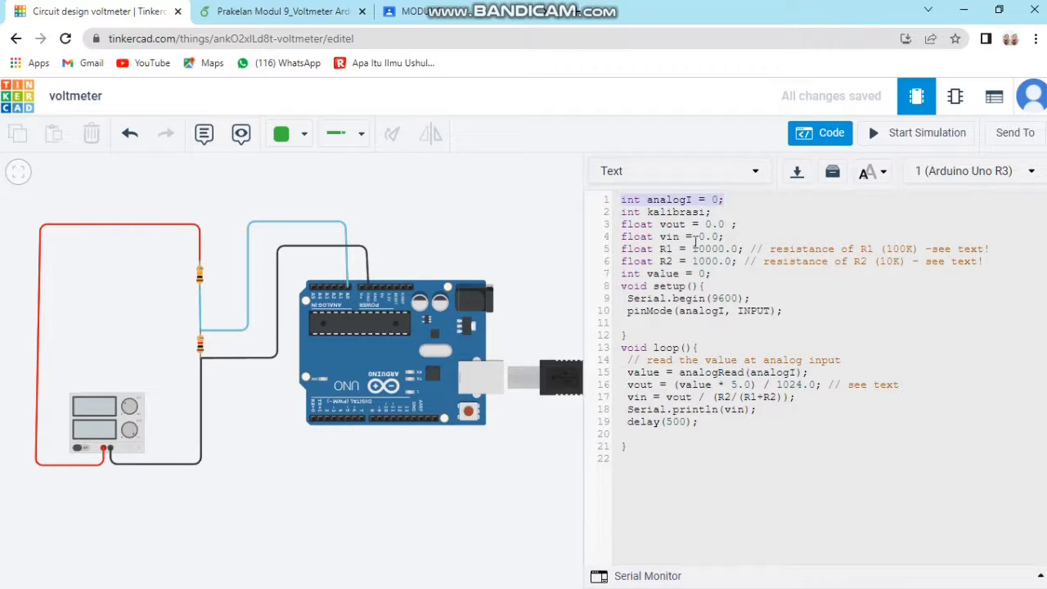
{"action": "left_click_drag", "start_coordinate": [622, 224], "coordinate": [686, 224]}
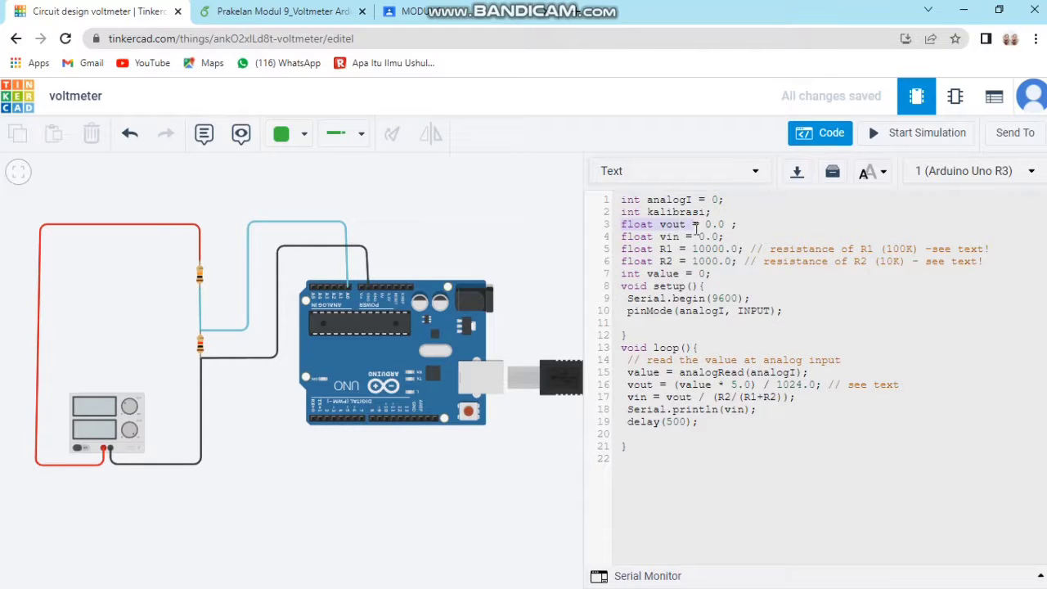
{"action": "left_click_drag", "start_coordinate": [621, 236], "coordinate": [679, 236]}
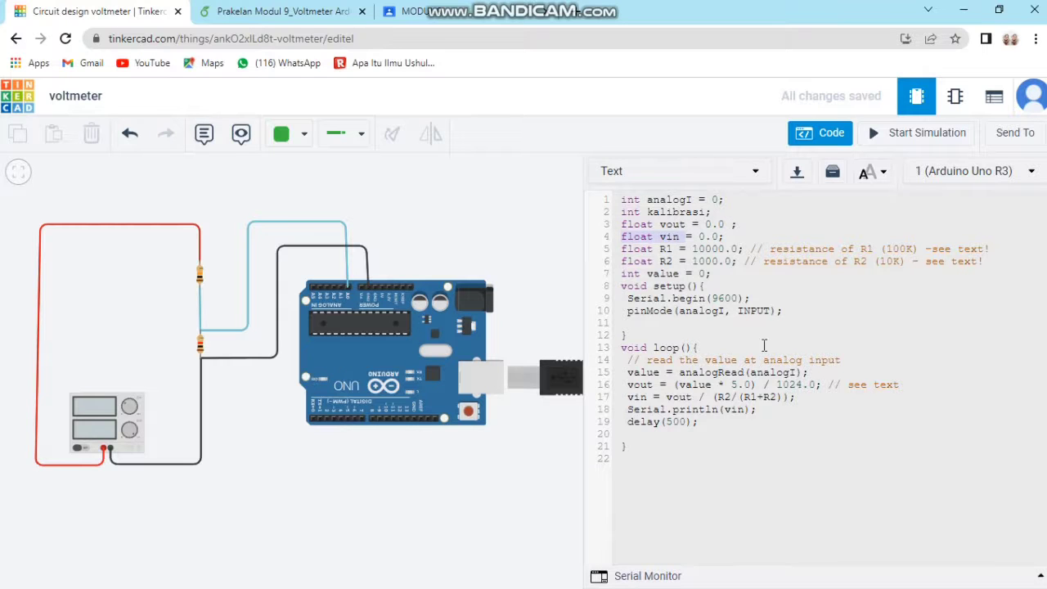
{"action": "left_click_drag", "start_coordinate": [622, 248], "coordinate": [674, 248]}
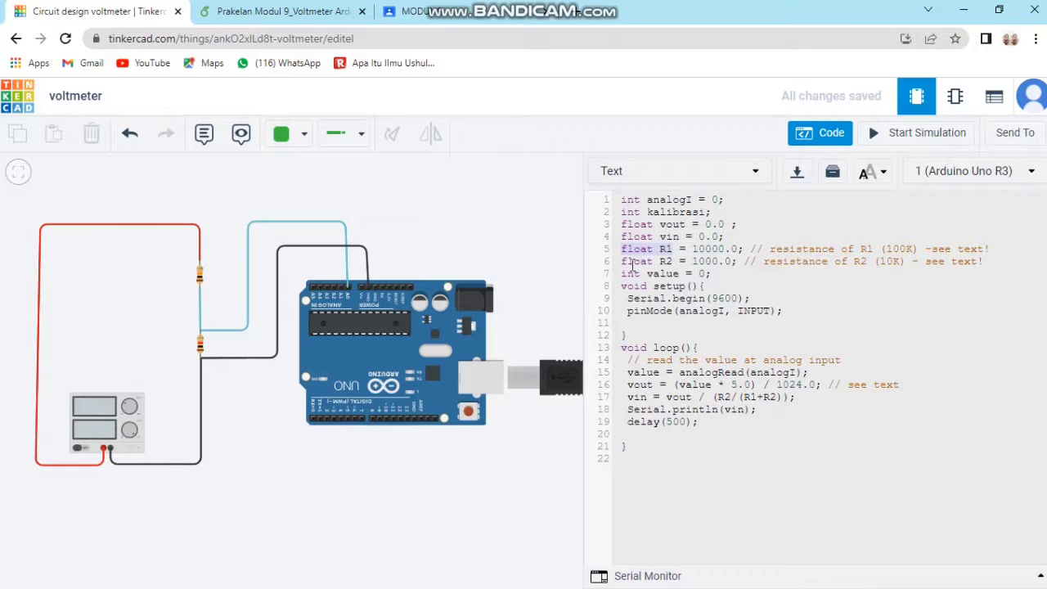
{"action": "left_click_drag", "start_coordinate": [621, 261], "coordinate": [691, 262]}
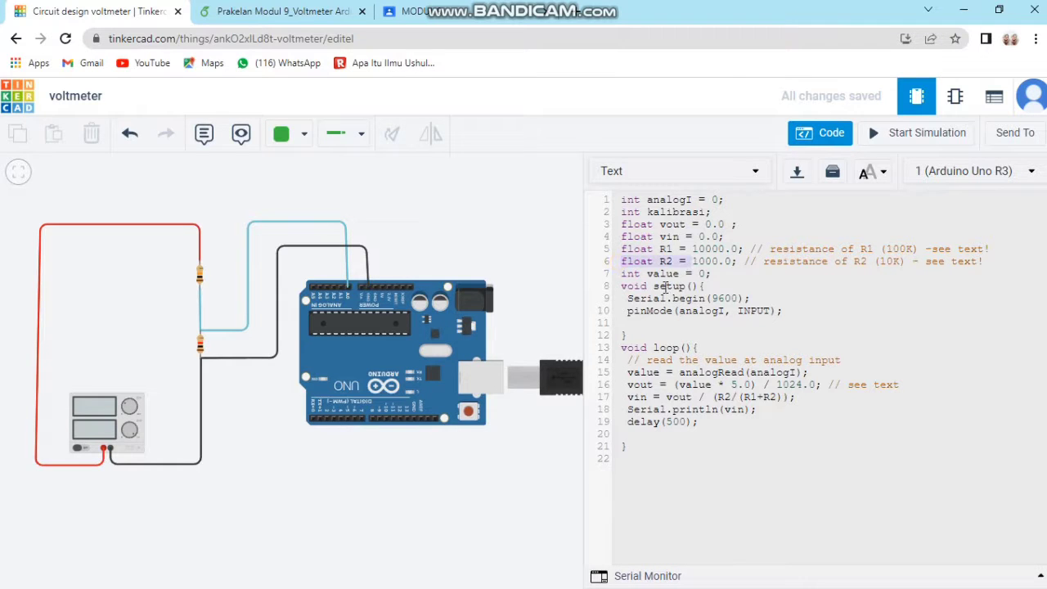
{"action": "left_click_drag", "start_coordinate": [623, 273], "coordinate": [710, 275]}
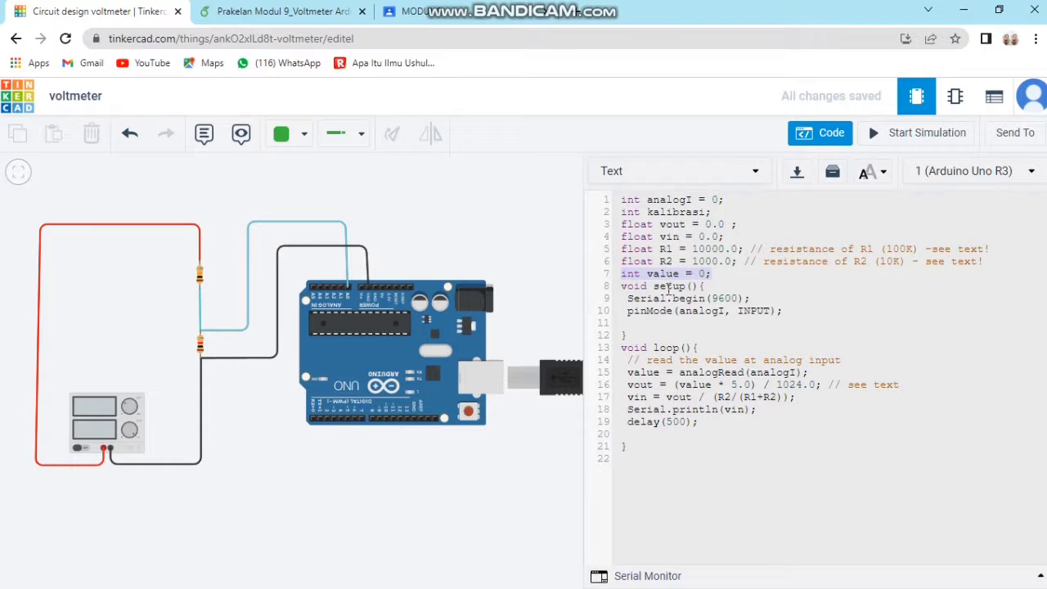
Step: Review the setup function and its Serial.begin(9600) line, briefly checking the Serial Monitor it relates to
{"action": "left_click_drag", "start_coordinate": [621, 286], "coordinate": [712, 292]}
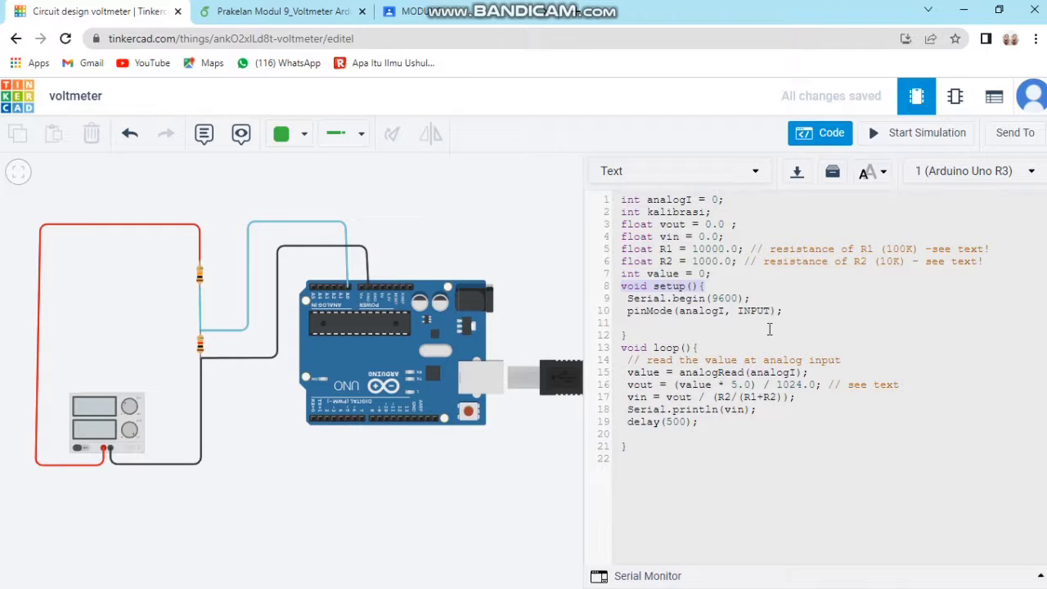
{"action": "left_click_drag", "start_coordinate": [624, 298], "coordinate": [750, 297]}
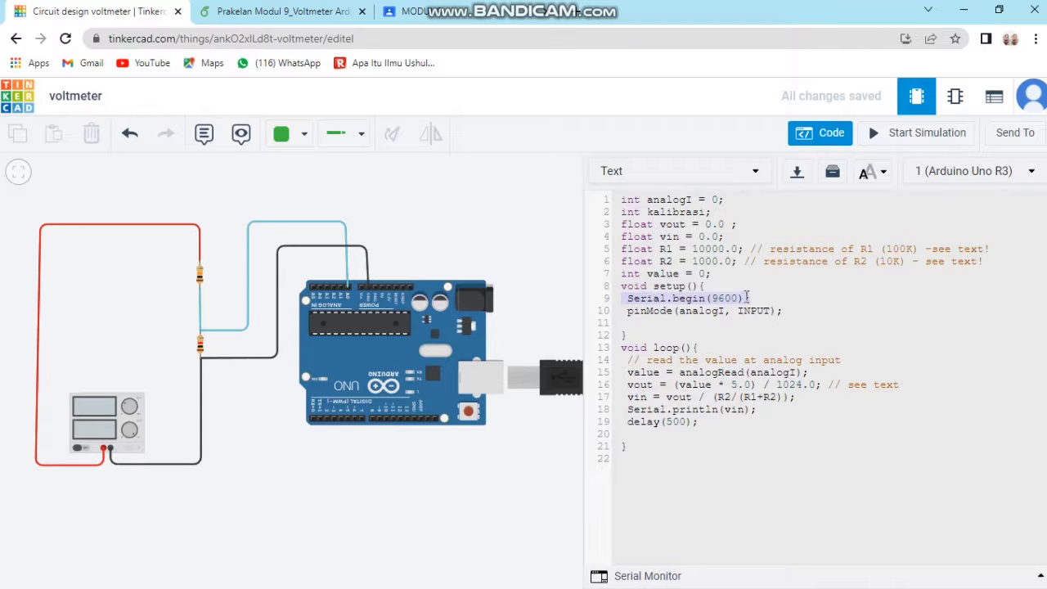
{"action": "left_click", "coordinate": [818, 576]}
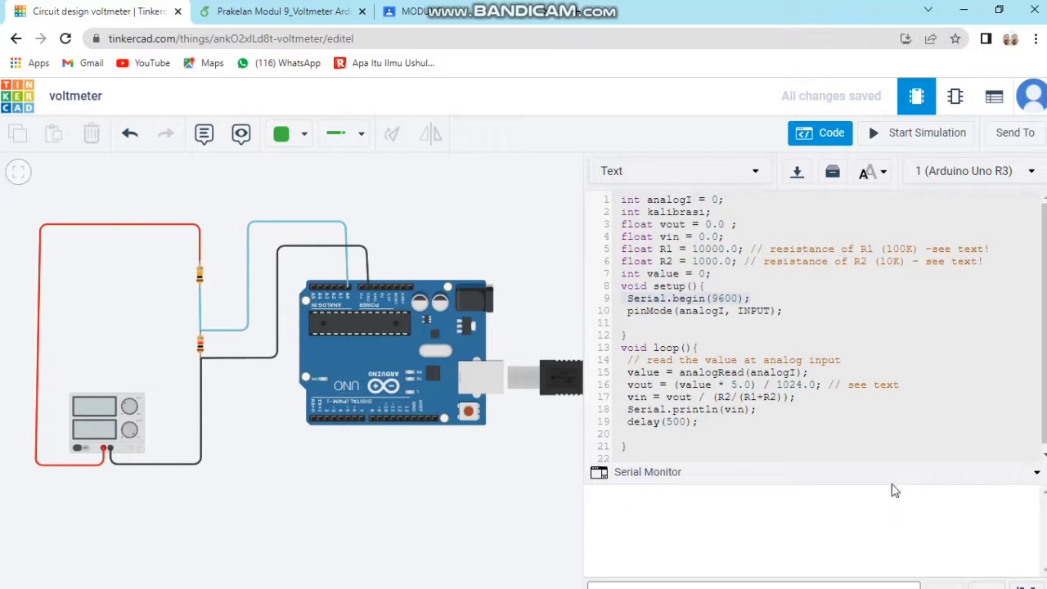
{"action": "left_click", "coordinate": [1005, 452]}
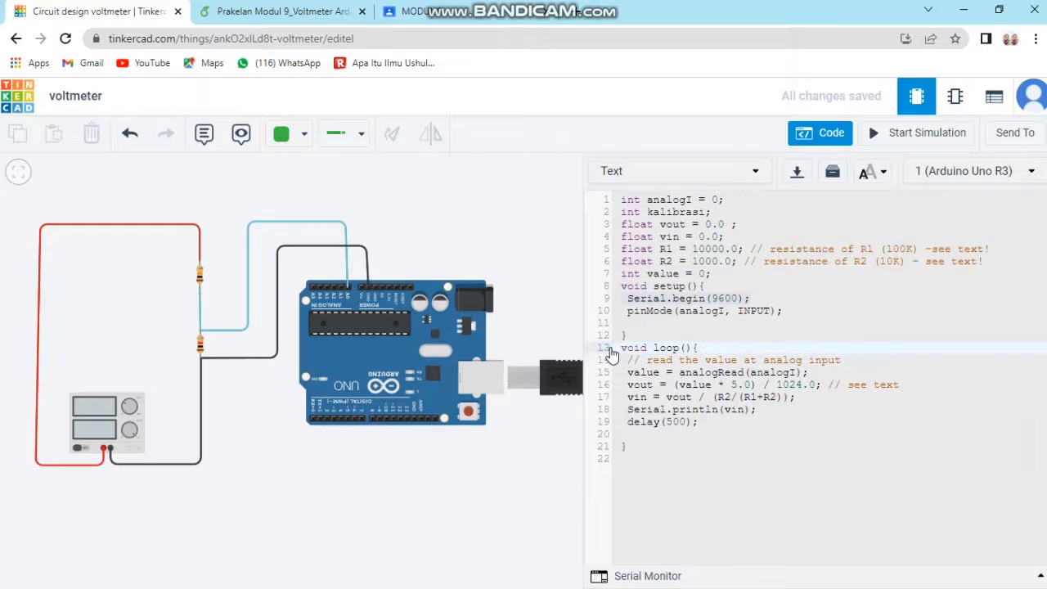
Step: Examine the loop function's vout and vin formulas and its delay(500) line
{"action": "left_click_drag", "start_coordinate": [611, 346], "coordinate": [722, 345]}
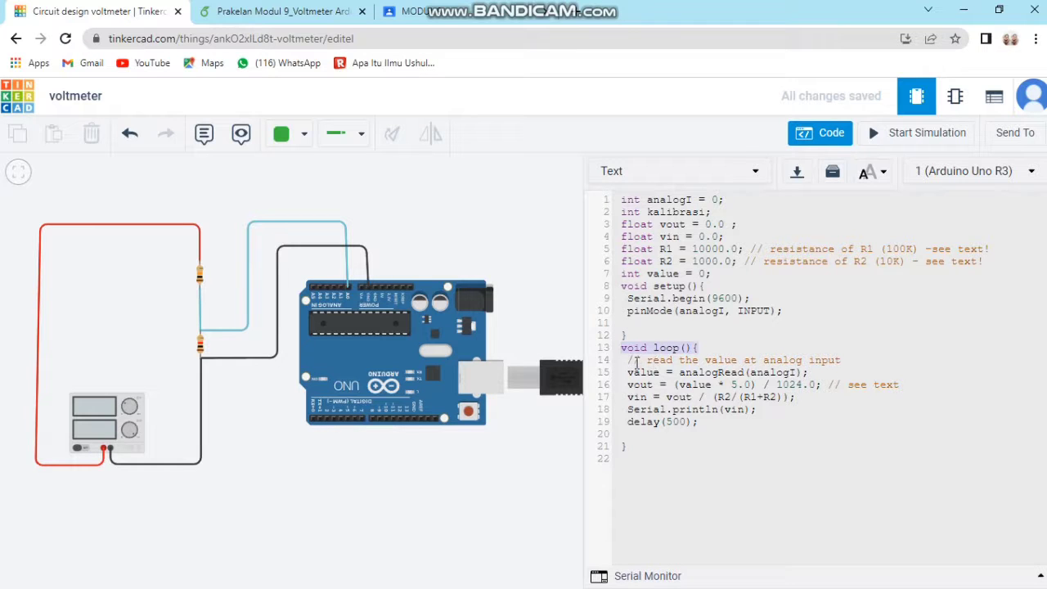
{"action": "left_click_drag", "start_coordinate": [628, 384], "coordinate": [913, 382]}
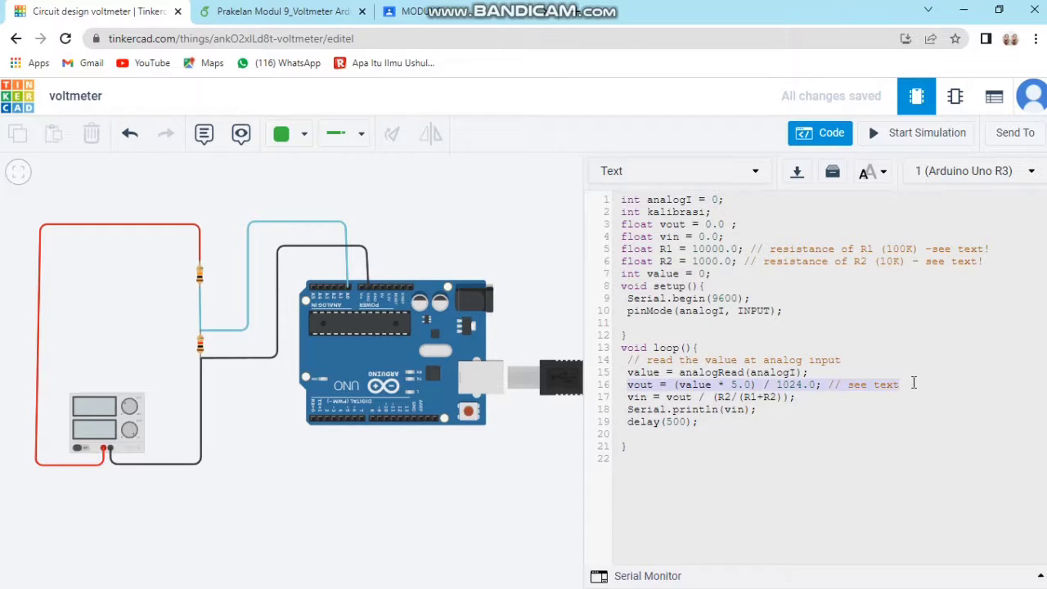
{"action": "left_click_drag", "start_coordinate": [627, 396], "coordinate": [834, 394]}
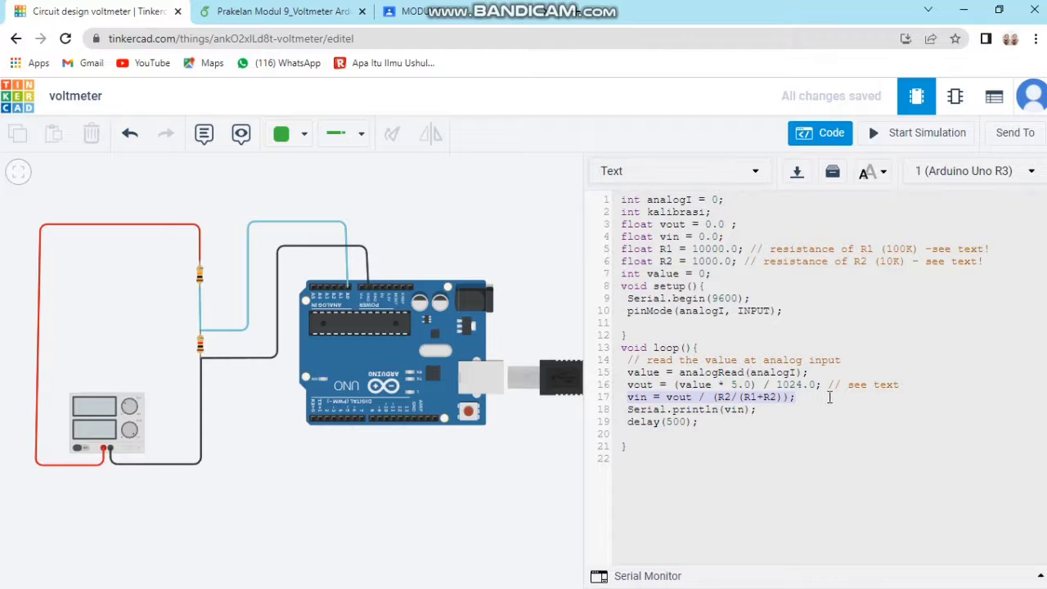
{"action": "left_click_drag", "start_coordinate": [629, 421], "coordinate": [714, 419]}
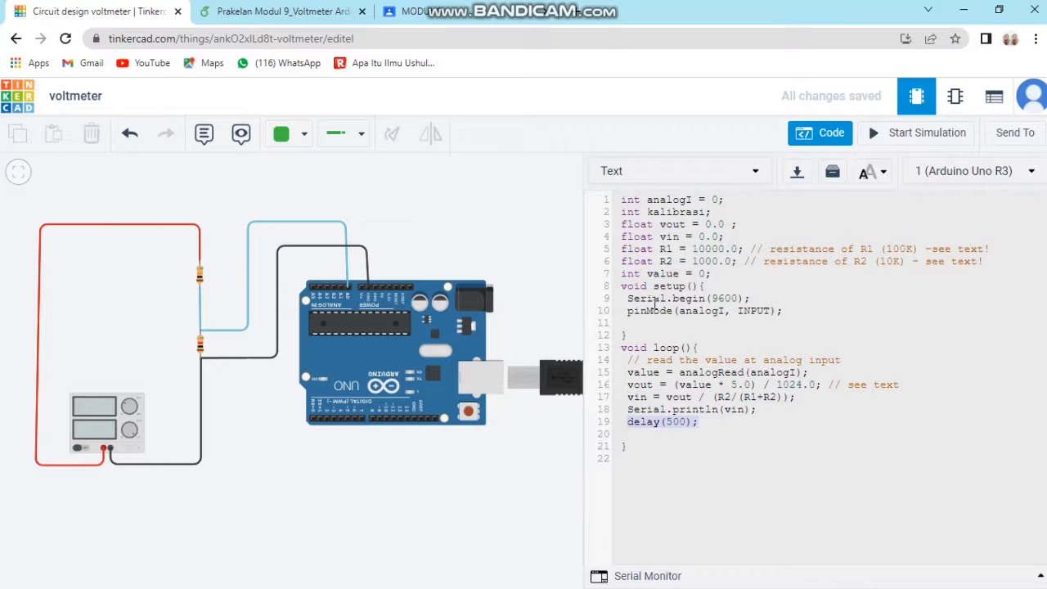
Step: Set the power supply's voltage to 3 and run the simulation with the Serial Monitor open
{"action": "left_click", "coordinate": [112, 403]}
{"action": "double_click", "coordinate": [438, 230]}
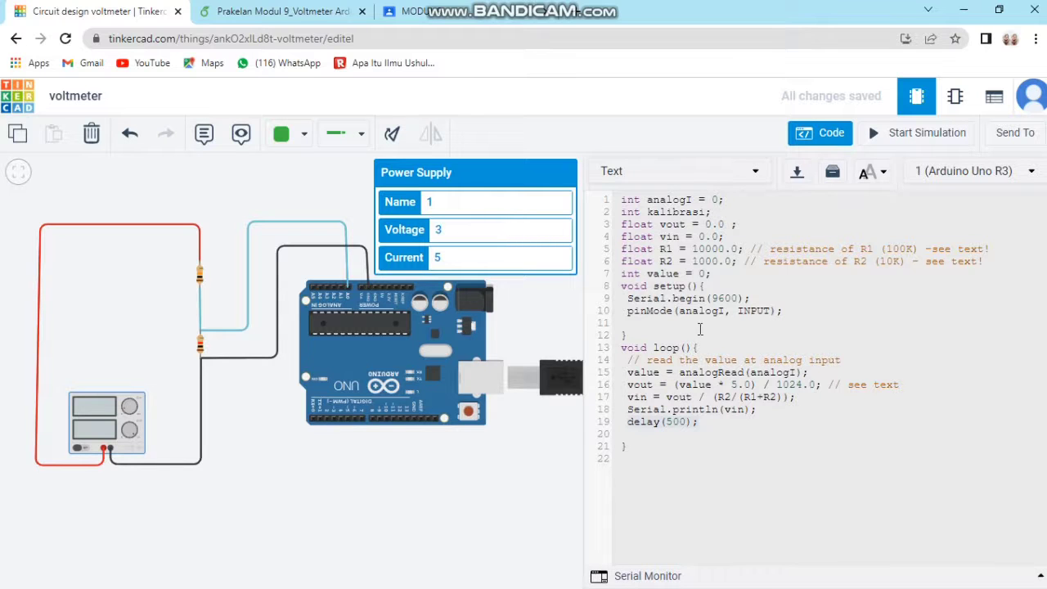
{"action": "left_click", "coordinate": [659, 577]}
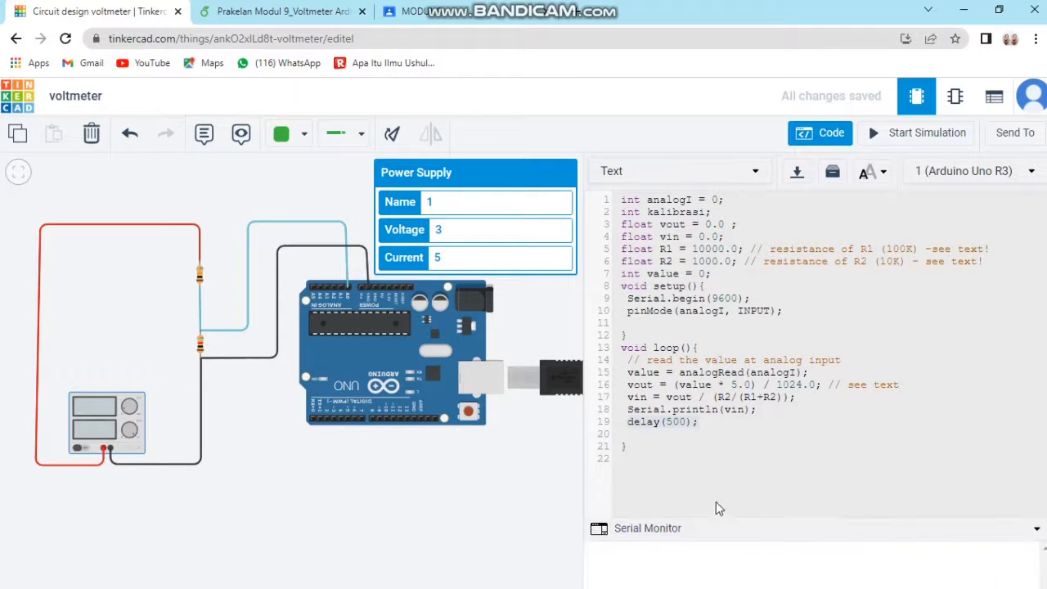
{"action": "left_click", "coordinate": [942, 136]}
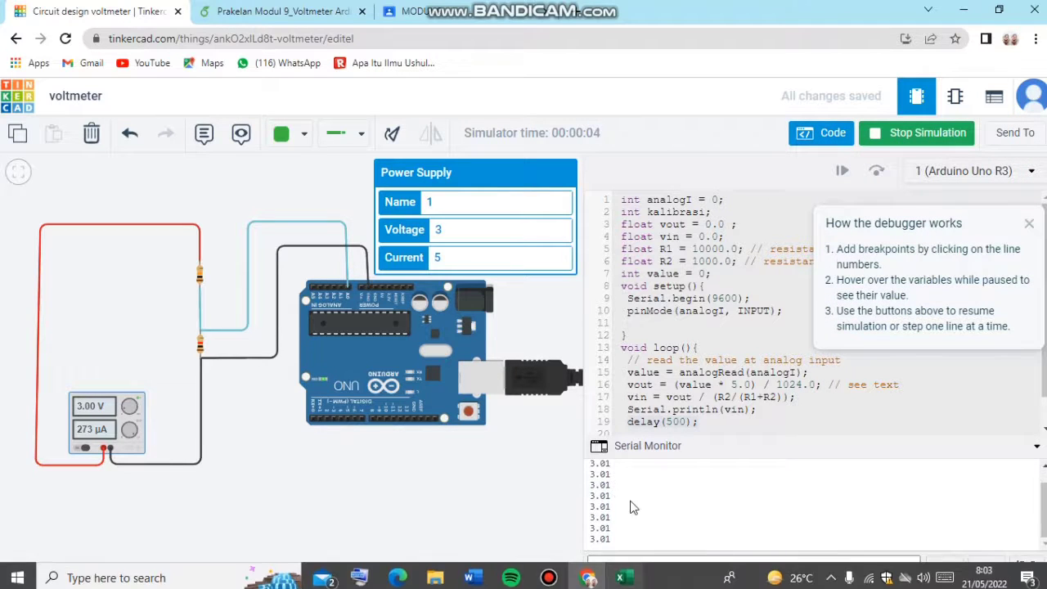
Step: Switch to the Excel workbook and check the 3 V row's power supply and Seb_Regresi values in Sheet1
{"action": "left_click", "coordinate": [624, 579]}
{"action": "scroll", "coordinate": [205, 278], "scroll_direction": "up", "scroll_amount": 4}
{"action": "scroll", "coordinate": [201, 278], "scroll_direction": "up", "scroll_amount": 1}
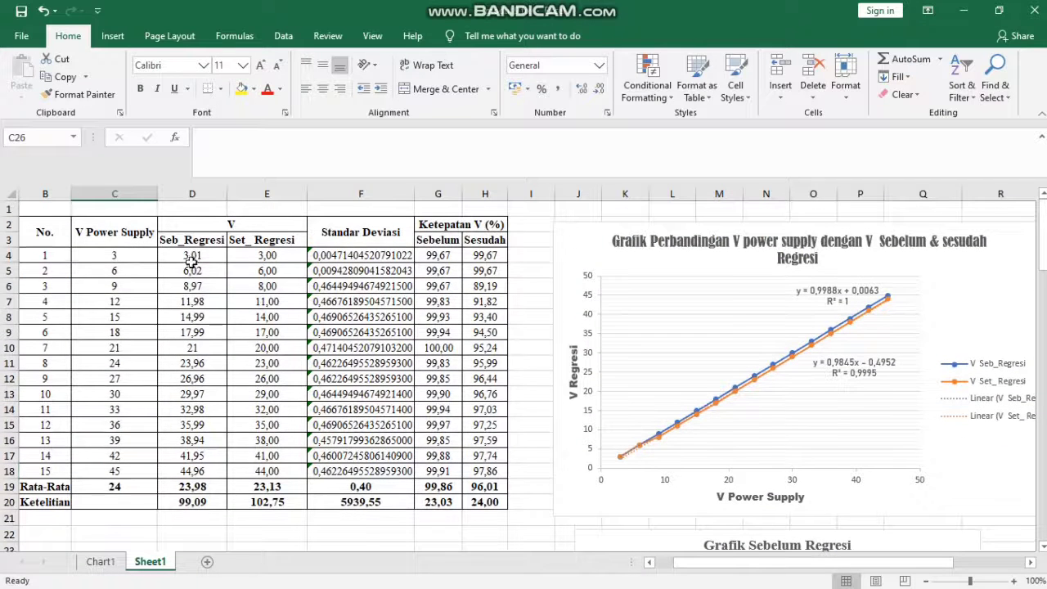
{"action": "left_click", "coordinate": [193, 256]}
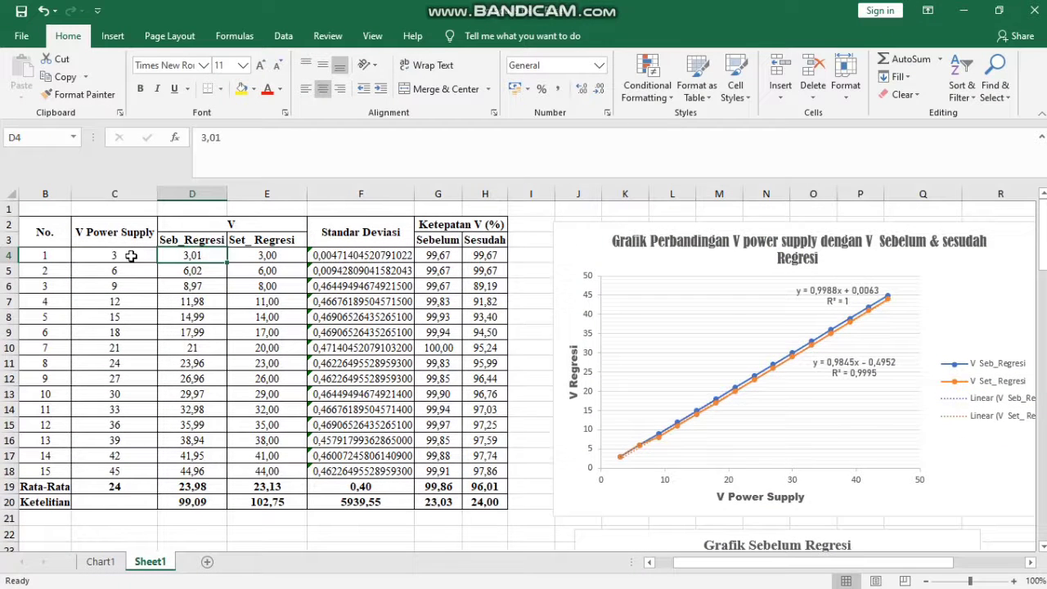
{"action": "left_click", "coordinate": [131, 256]}
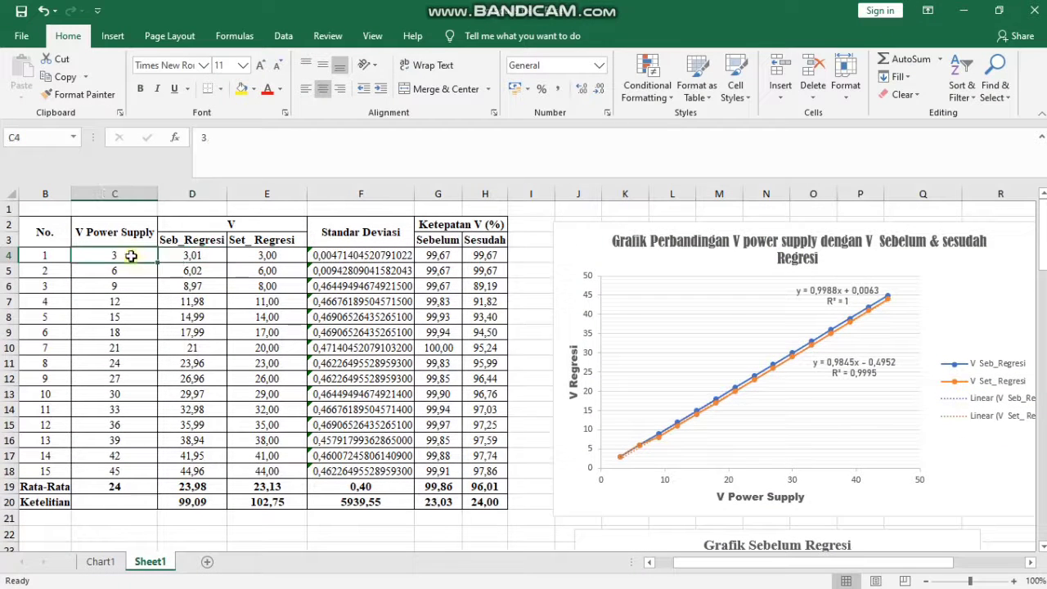
{"action": "left_click", "coordinate": [203, 259]}
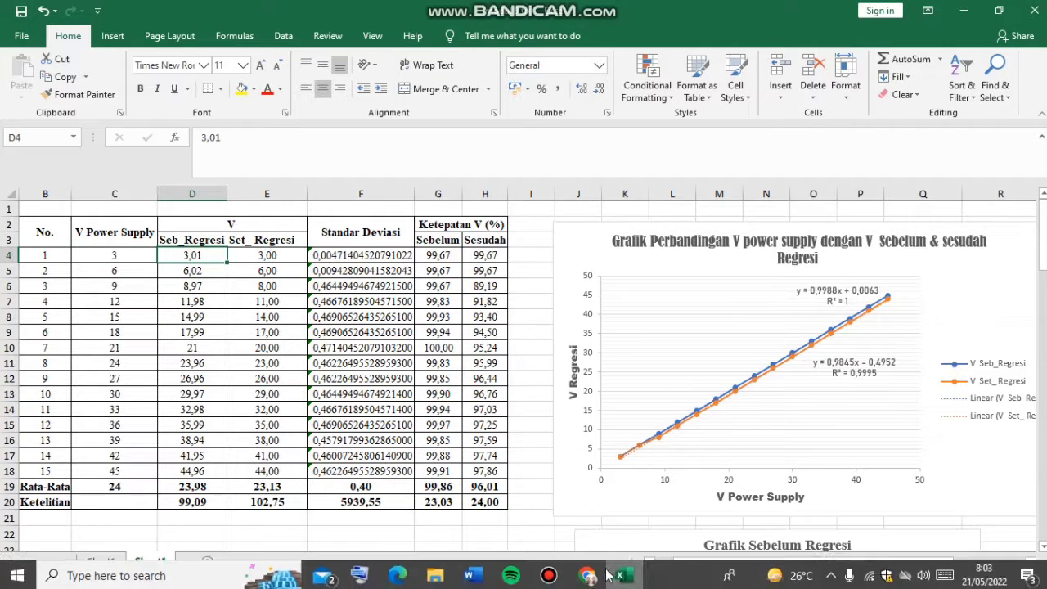
Step: Rerun the Tinkercad simulation with the power supply voltage at 6 and check the matching Seb_Regresi cell D5 in Excel
{"action": "left_click", "coordinate": [609, 575]}
{"action": "left_click", "coordinate": [898, 130]}
{"action": "left_click", "coordinate": [535, 229]}
{"action": "type", "text": "6"}
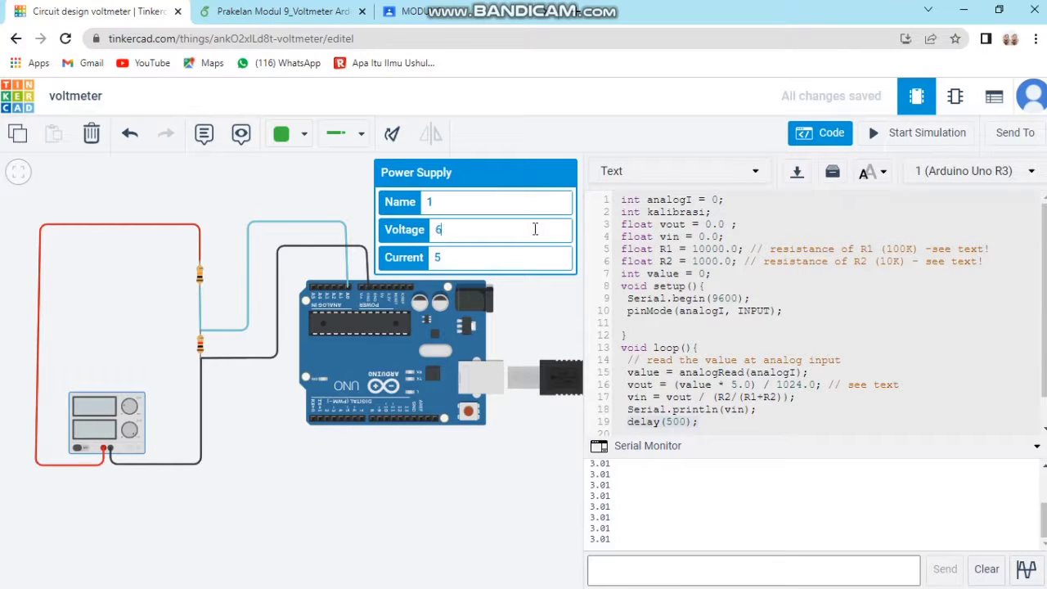
{"action": "left_click", "coordinate": [873, 135]}
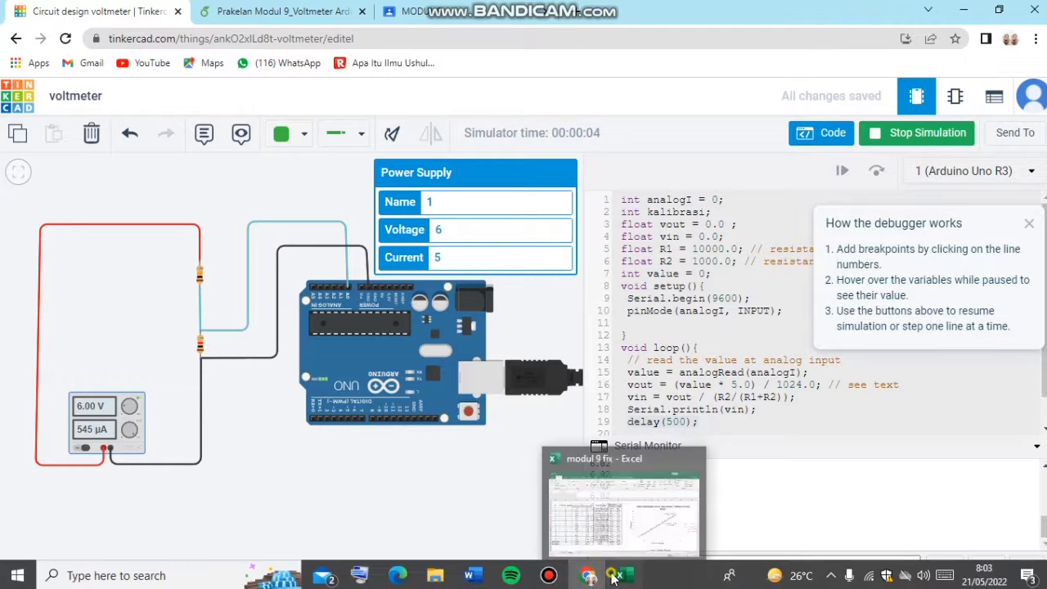
{"action": "left_click", "coordinate": [620, 582]}
{"action": "left_click", "coordinate": [206, 273]}
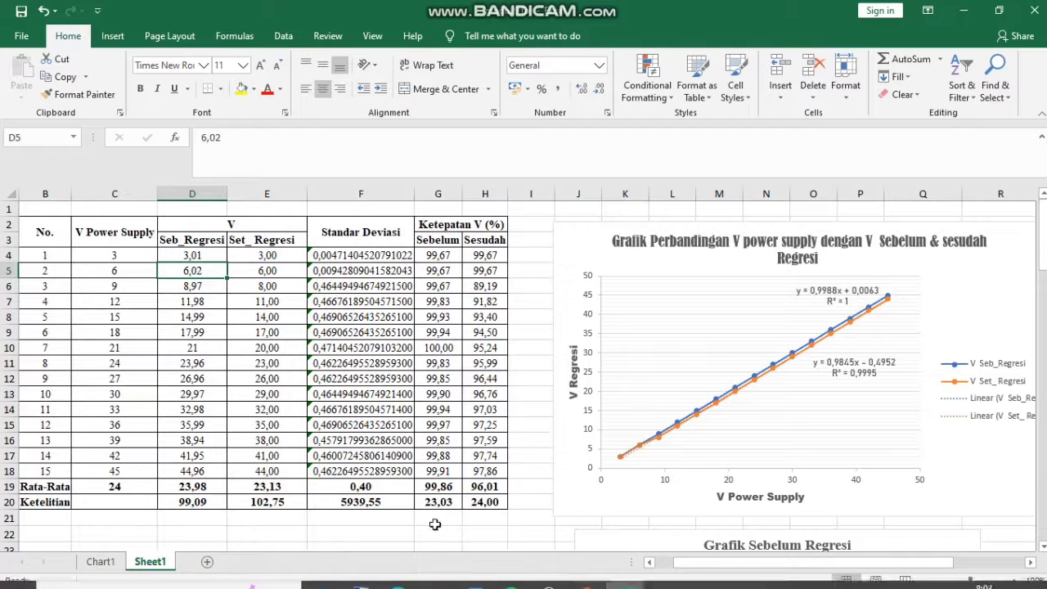
Step: Switch to Tinkercad, stop the simulation, and rerun it with the power supply voltage set to 9
{"action": "left_click", "coordinate": [589, 575]}
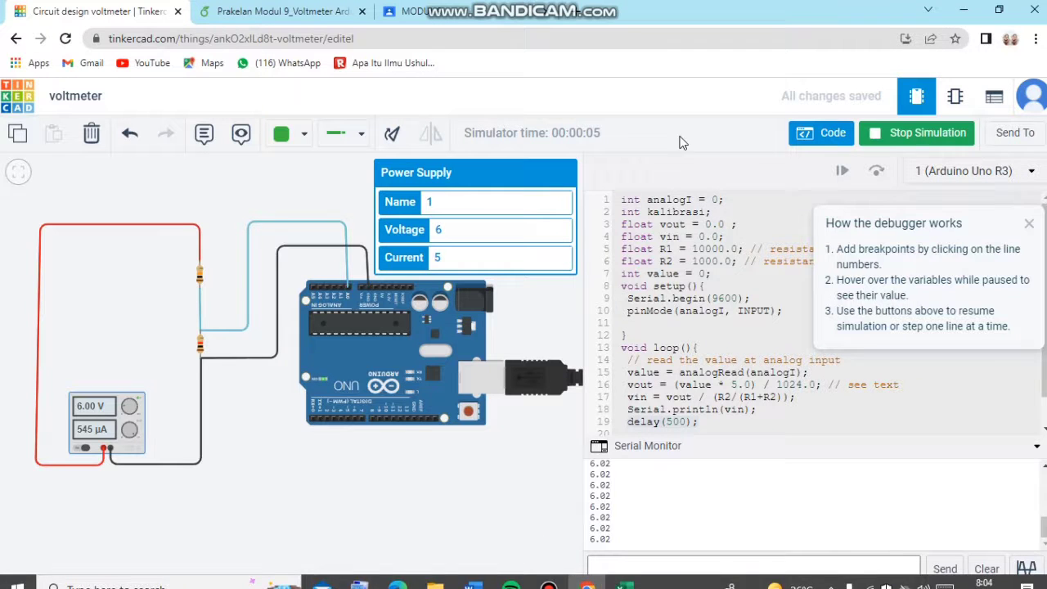
{"action": "left_click", "coordinate": [868, 133]}
{"action": "left_click", "coordinate": [543, 228]}
{"action": "key", "text": "BackSpace"}
{"action": "type", "text": "9"}
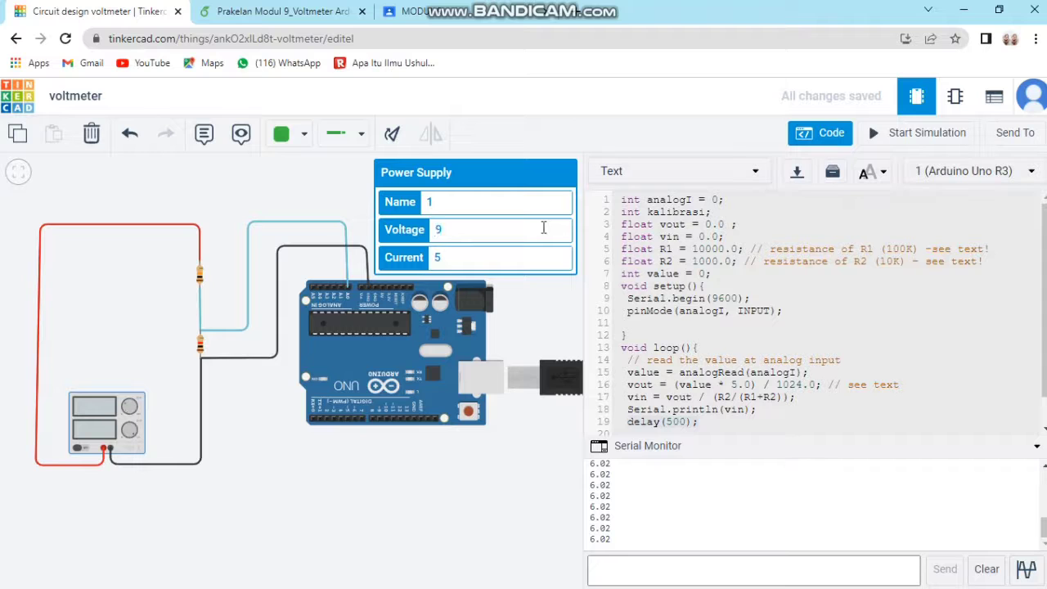
{"action": "left_click", "coordinate": [875, 134]}
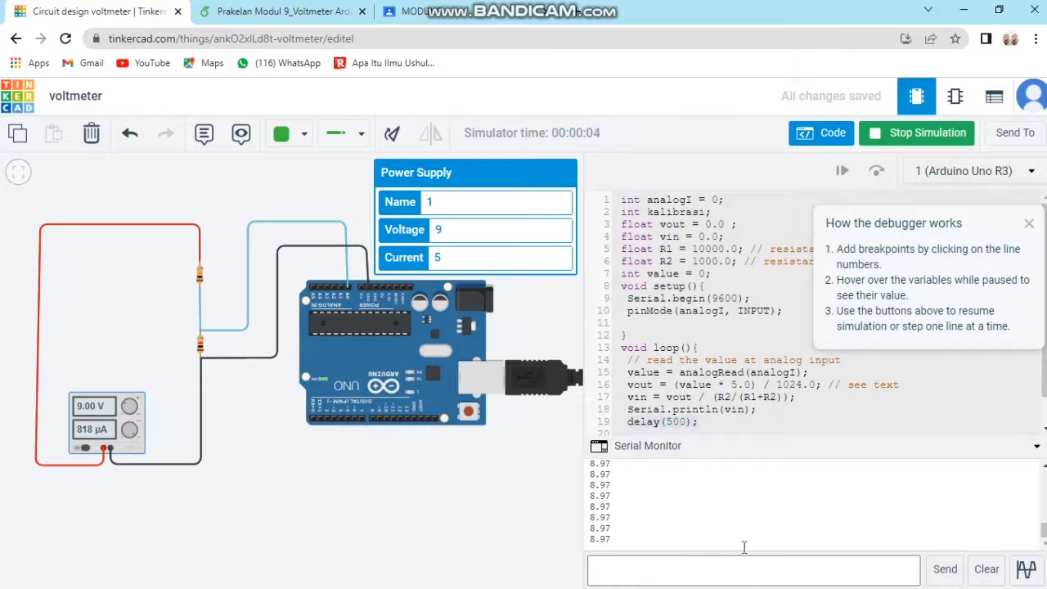
Step: Switch to Excel and check the 9 V row's Seb_Regresi cell D6 and the first V Power Supply cell
{"action": "left_click", "coordinate": [624, 575]}
{"action": "left_click", "coordinate": [210, 286]}
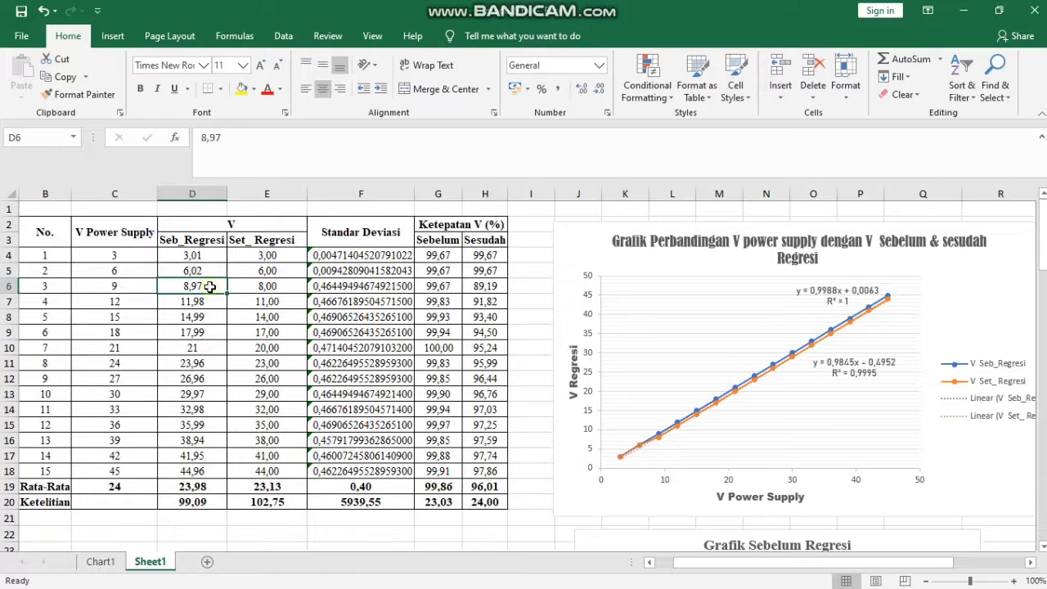
{"action": "left_click", "coordinate": [127, 255]}
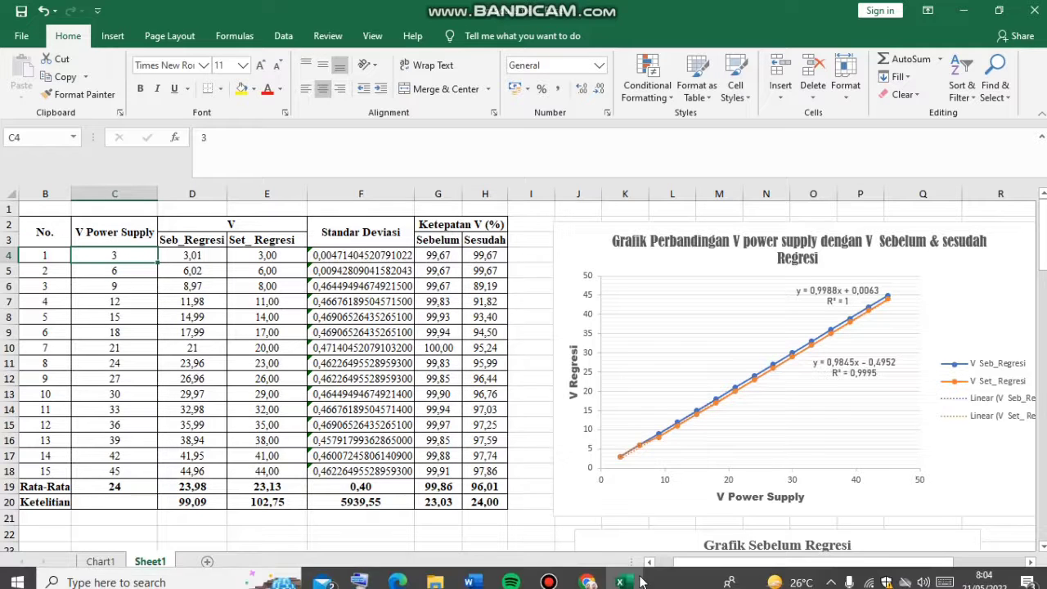
Step: Switch to Tinkercad and restart the voltmeter simulation without changing the power supply settings
{"action": "left_click", "coordinate": [588, 574]}
{"action": "left_click", "coordinate": [922, 144]}
{"action": "left_click", "coordinate": [922, 144]}
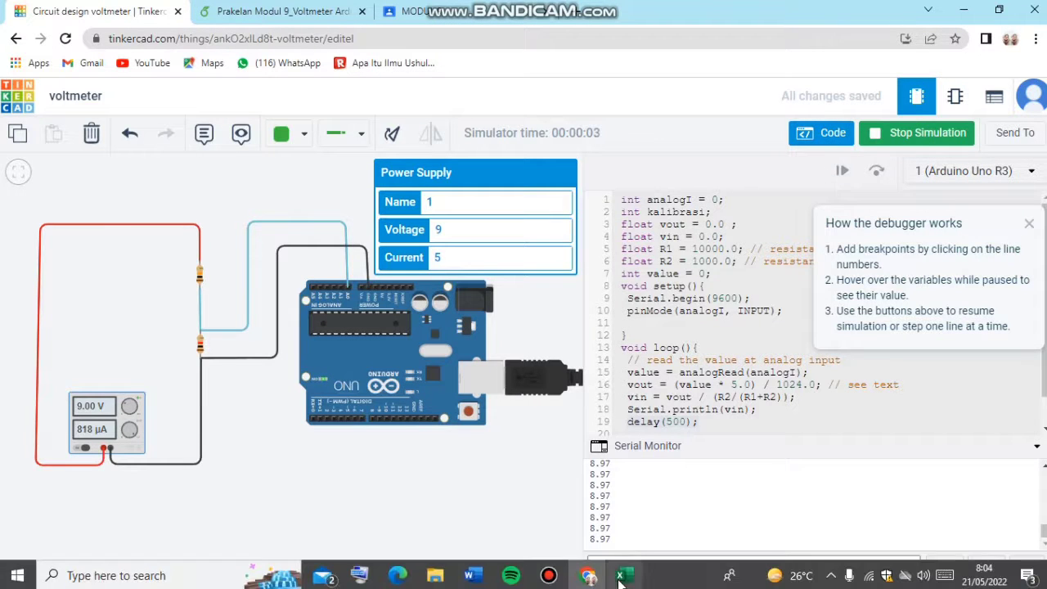
Step: Switch to Excel and review all 15 Seb_Regresi readings by selecting cells D4 to D18
{"action": "left_click", "coordinate": [624, 574]}
{"action": "left_click_drag", "start_coordinate": [167, 254], "coordinate": [179, 473]}
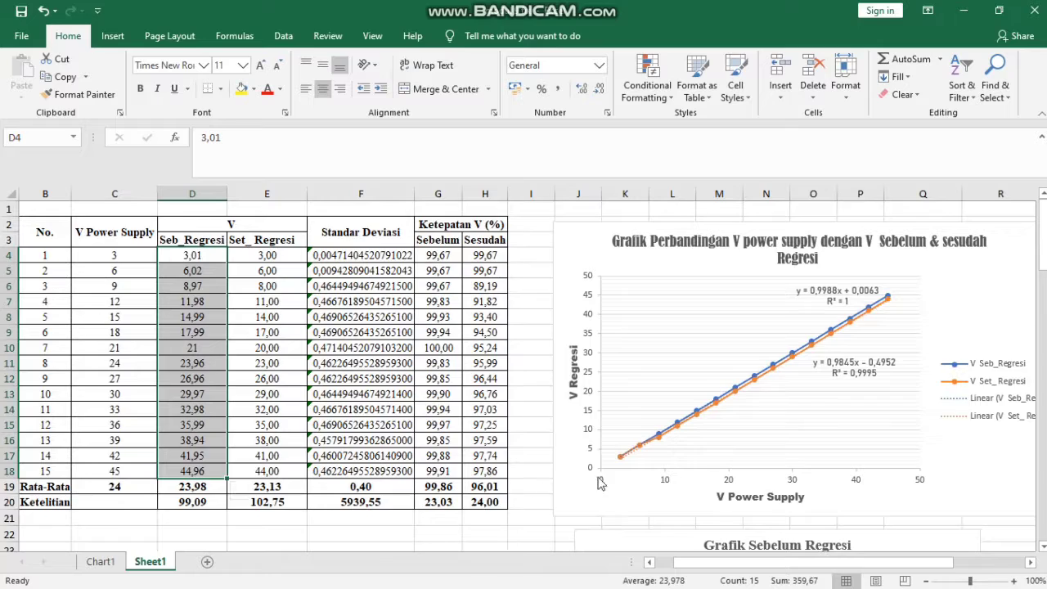
Step: Examine the Grafik Sebelum Regresi chart and highlight the regression equation in its trendline label
{"action": "scroll", "coordinate": [542, 493], "scroll_direction": "down", "scroll_amount": 3}
{"action": "scroll", "coordinate": [603, 483], "scroll_direction": "up", "scroll_amount": 3}
{"action": "scroll", "coordinate": [646, 399], "scroll_direction": "down", "scroll_amount": 7}
{"action": "left_click", "coordinate": [591, 427]}
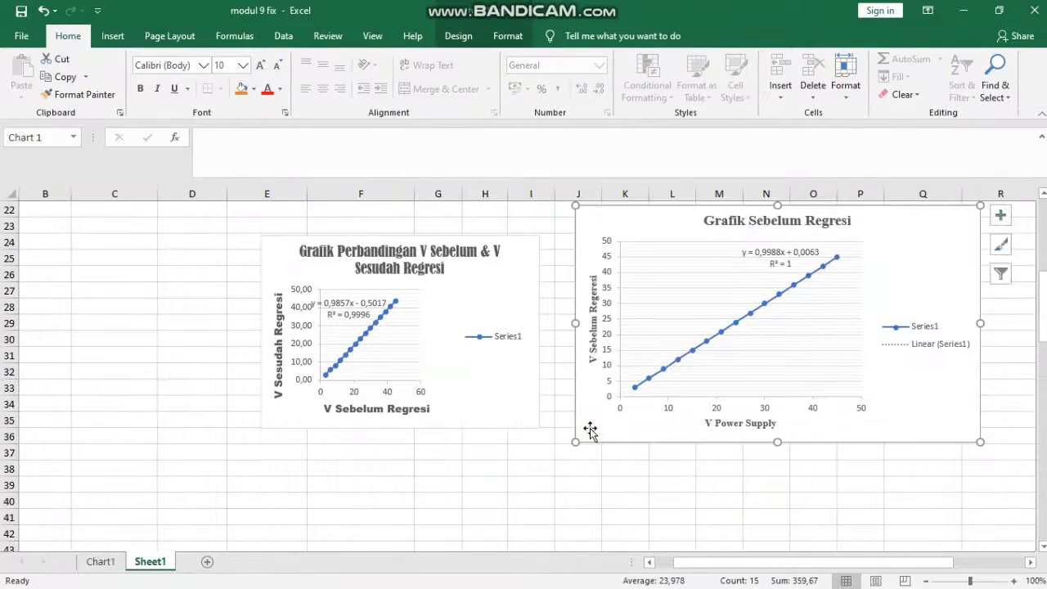
{"action": "scroll", "coordinate": [591, 427], "scroll_direction": "up", "scroll_amount": 4}
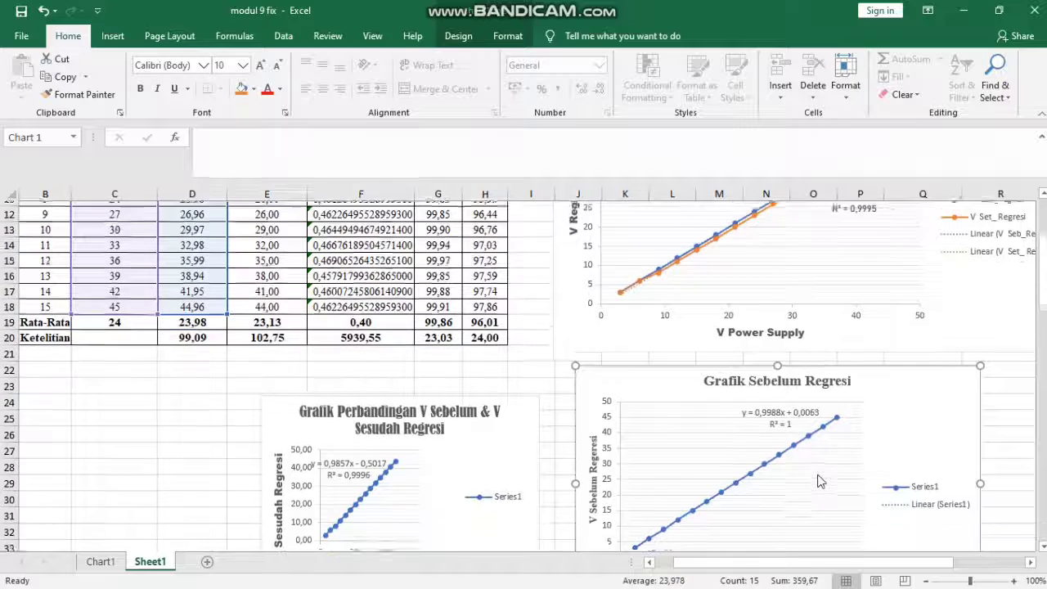
{"action": "scroll", "coordinate": [817, 481], "scroll_direction": "down", "scroll_amount": 1}
{"action": "left_click", "coordinate": [773, 392]}
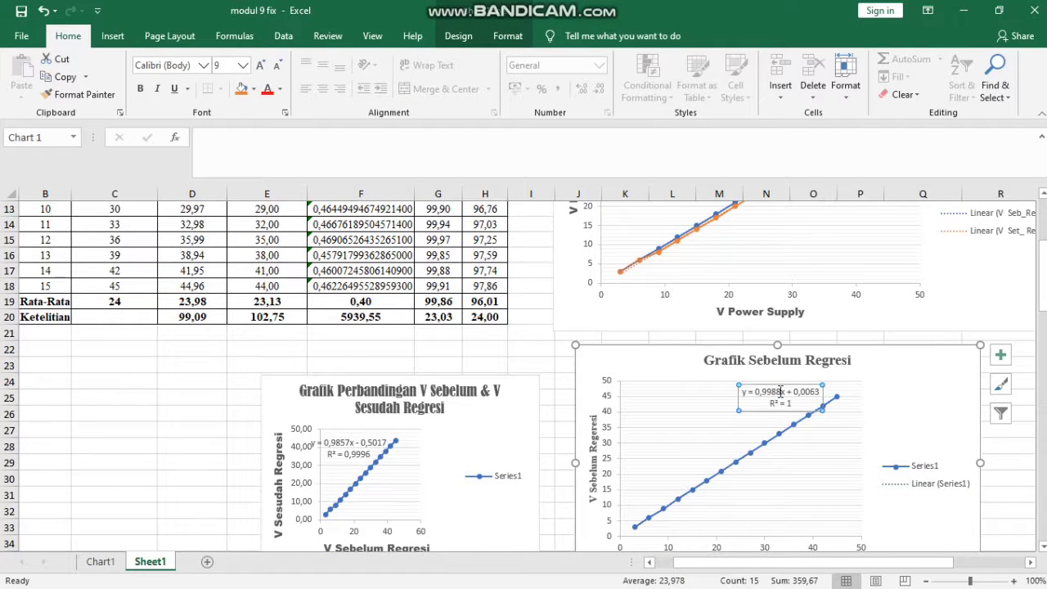
{"action": "left_click_drag", "start_coordinate": [753, 391], "coordinate": [798, 396]}
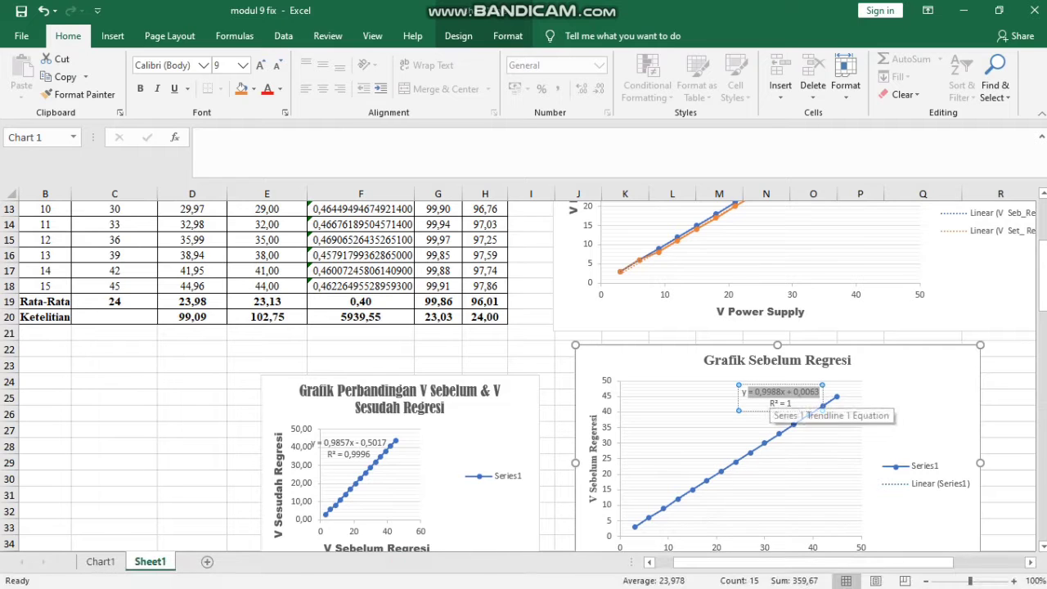
Step: Switch to Tinkercad, stop the simulation, and clear and collapse the Serial Monitor
{"action": "mouse_move", "coordinate": [619, 582]}
{"action": "left_click", "coordinate": [587, 576]}
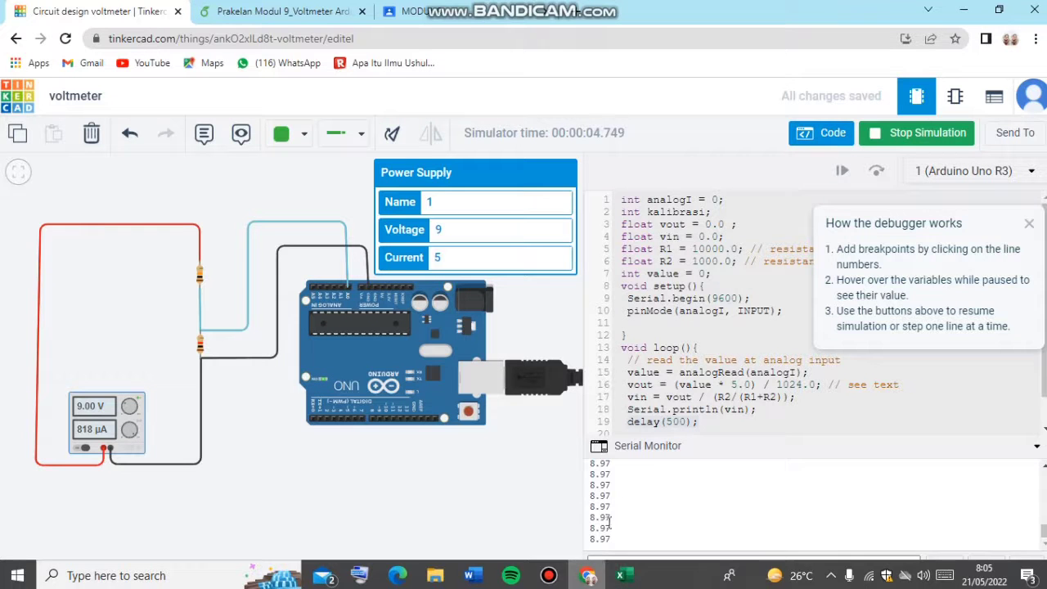
{"action": "left_click", "coordinate": [987, 568]}
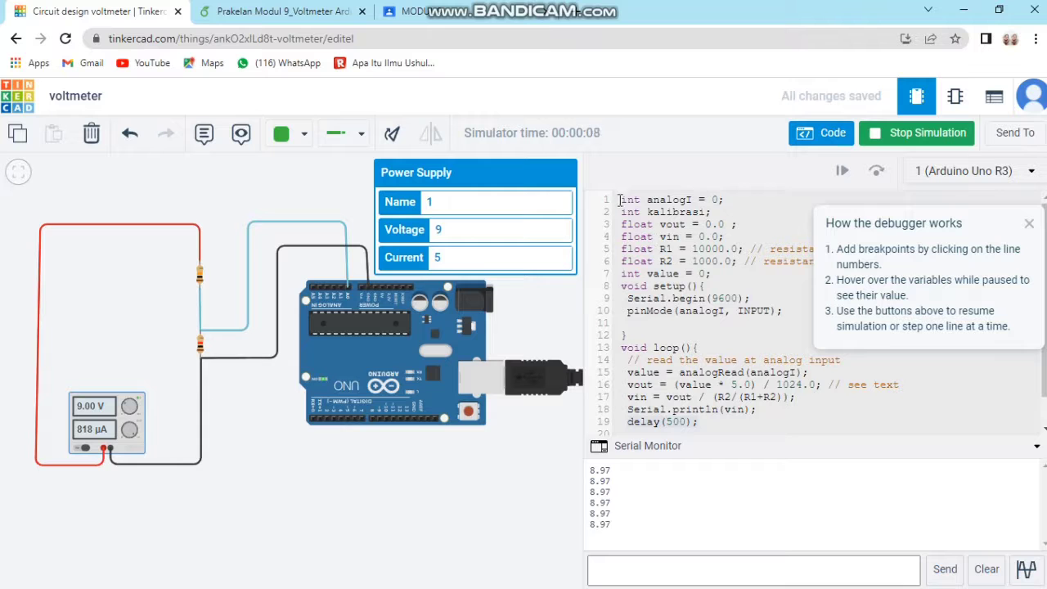
{"action": "left_click", "coordinate": [940, 132]}
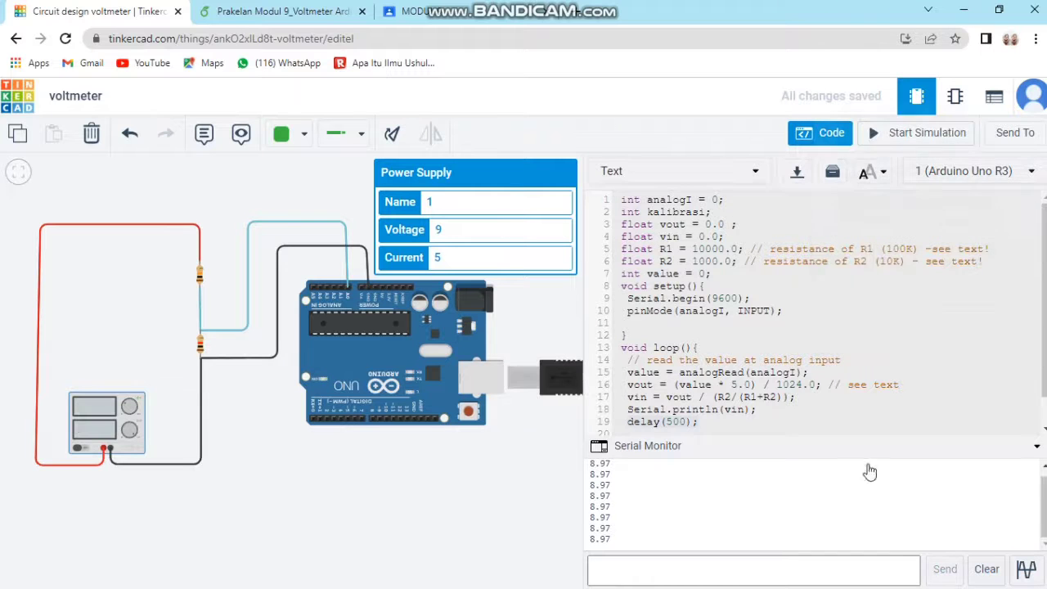
{"action": "left_click", "coordinate": [985, 568]}
{"action": "left_click", "coordinate": [1036, 446]}
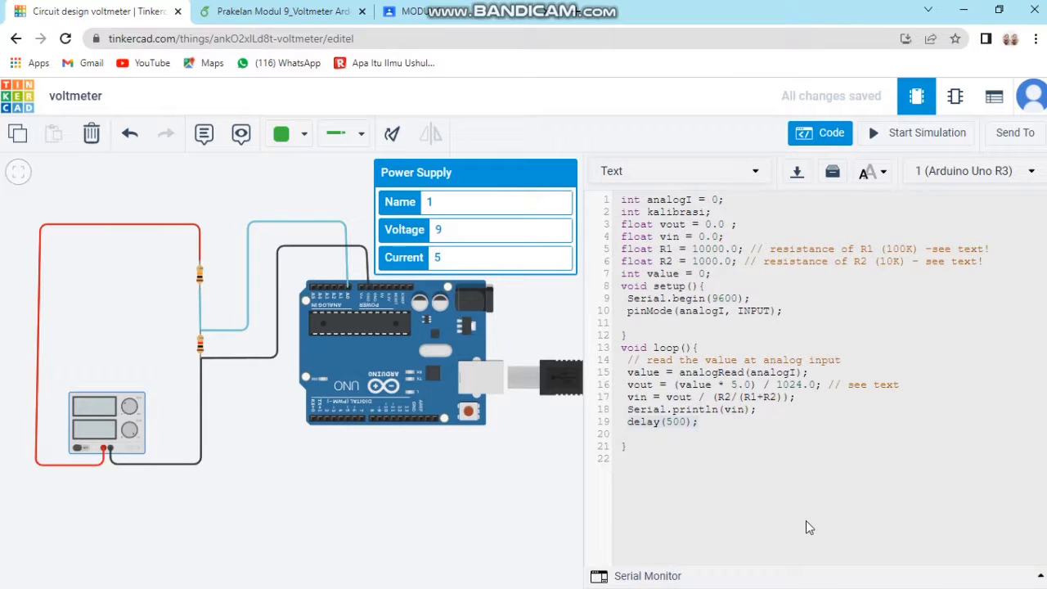
Step: Undo the latest circuit changes and delete all the existing Arduino code
{"action": "key", "text": "ctrl+z"}
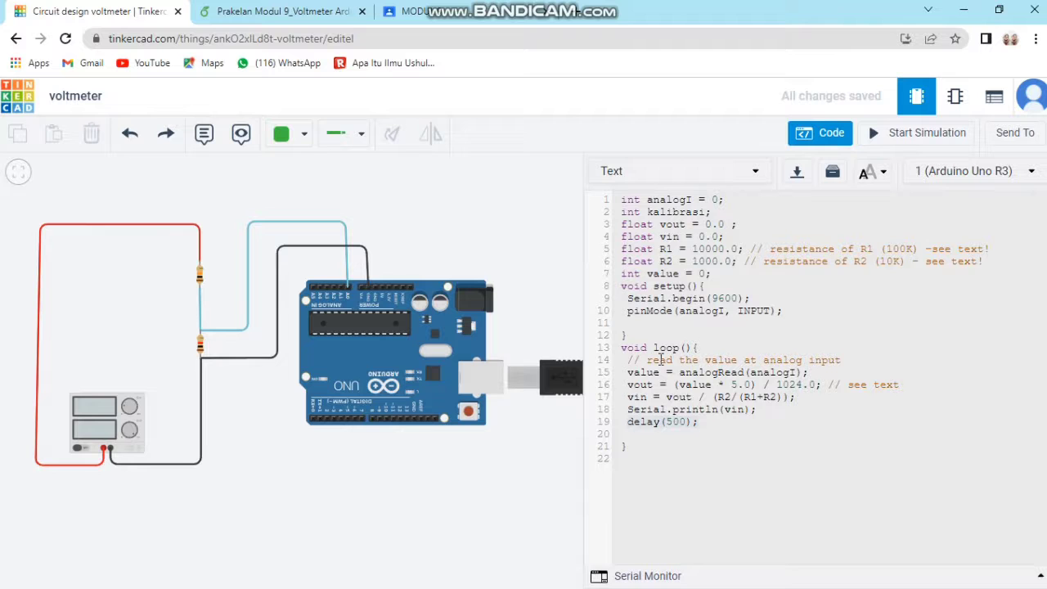
{"action": "left_click_drag", "start_coordinate": [619, 199], "coordinate": [708, 460]}
{"action": "key", "text": "BackSpace"}
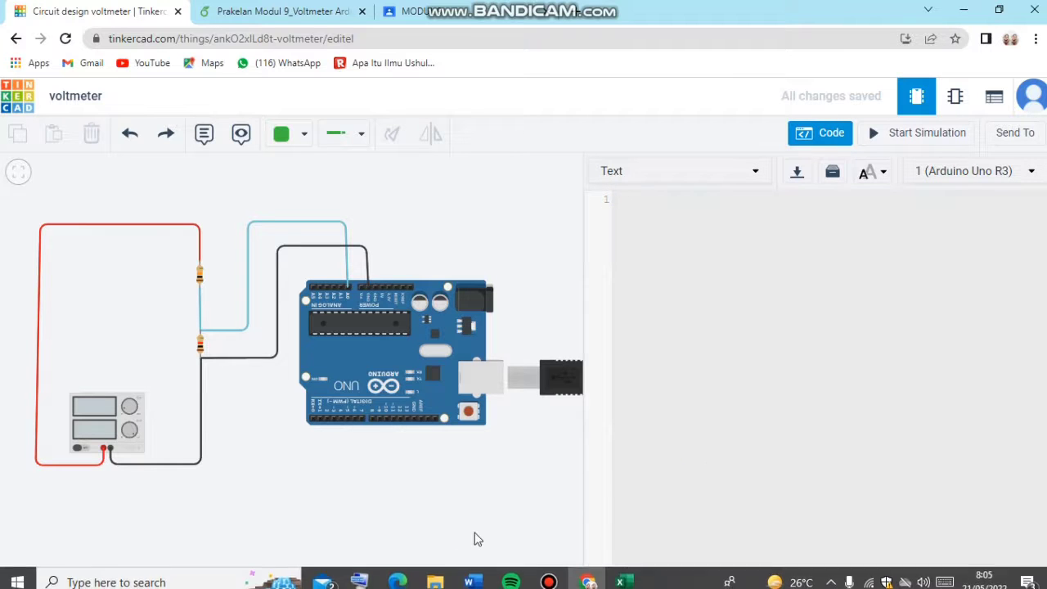
Step: Copy the code containing kalibrasi = (0.9988 * vin) + 0.0063 from the Word document and paste it into Tinkercad's code editor
{"action": "left_click", "coordinate": [472, 575]}
{"action": "scroll", "coordinate": [403, 328], "scroll_direction": "up", "scroll_amount": 6}
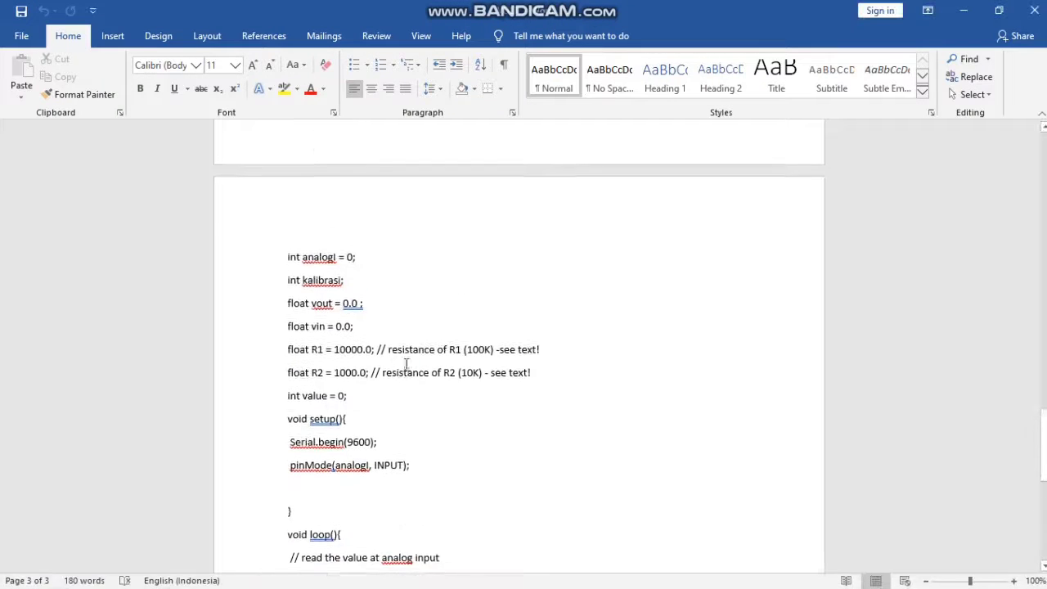
{"action": "scroll", "coordinate": [385, 409], "scroll_direction": "down", "scroll_amount": 2}
{"action": "left_click_drag", "start_coordinate": [283, 301], "coordinate": [343, 572]}
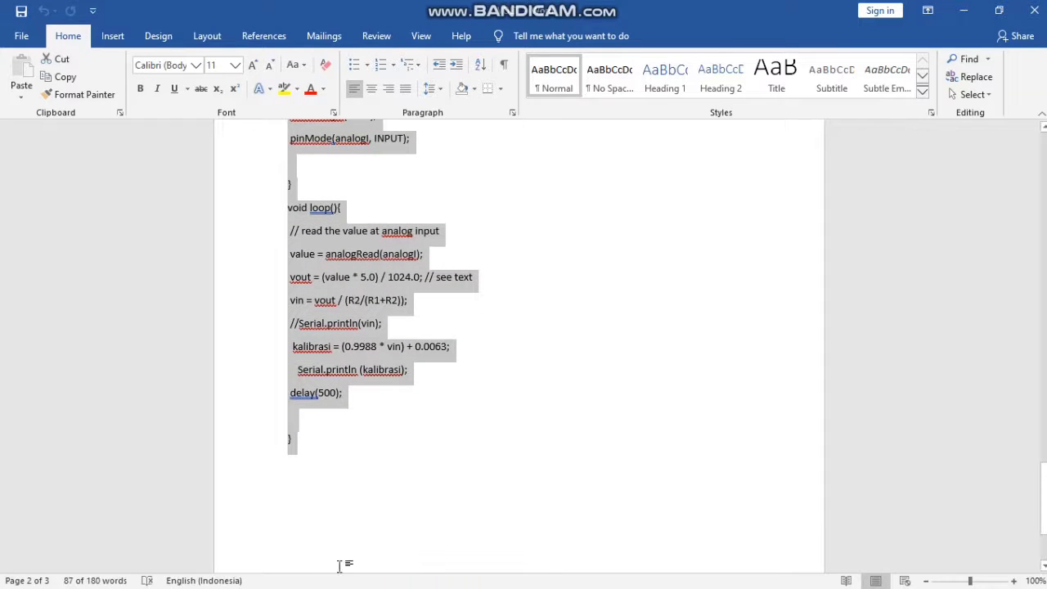
{"action": "key", "text": "ctrl+c"}
{"action": "left_click", "coordinate": [587, 583]}
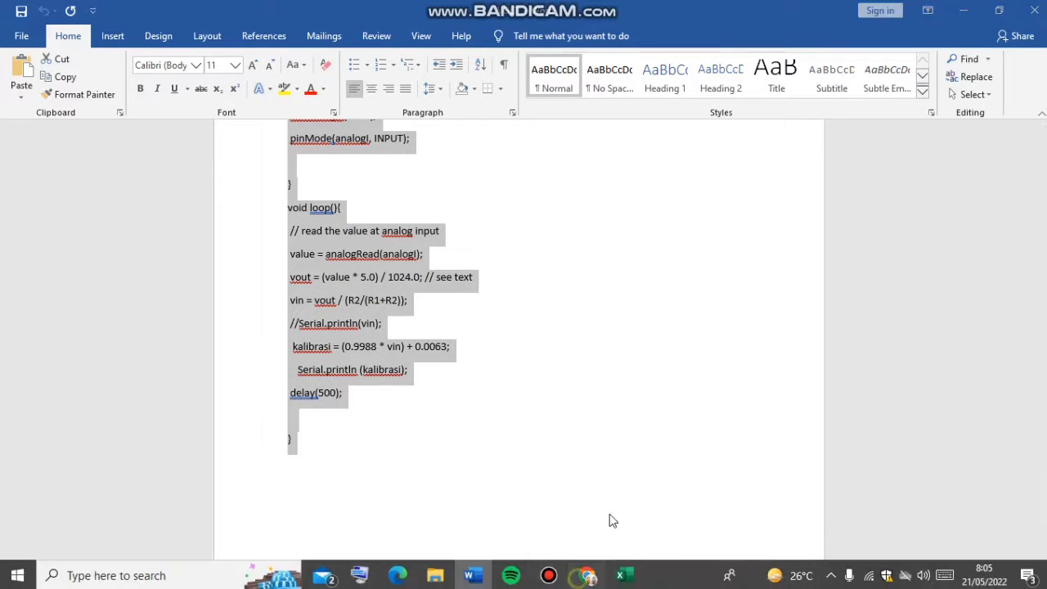
{"action": "key", "text": "ctrl+v"}
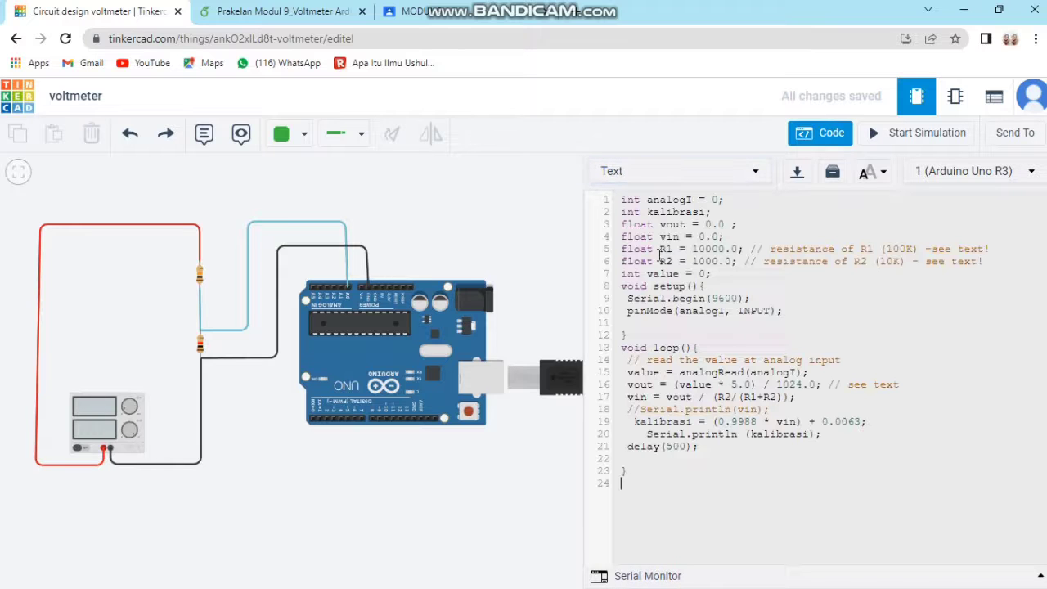
Step: Review the int kalibrasi declaration and the calibration formula, comparing the formula with the trendline equation in Excel
{"action": "left_click_drag", "start_coordinate": [621, 212], "coordinate": [723, 215]}
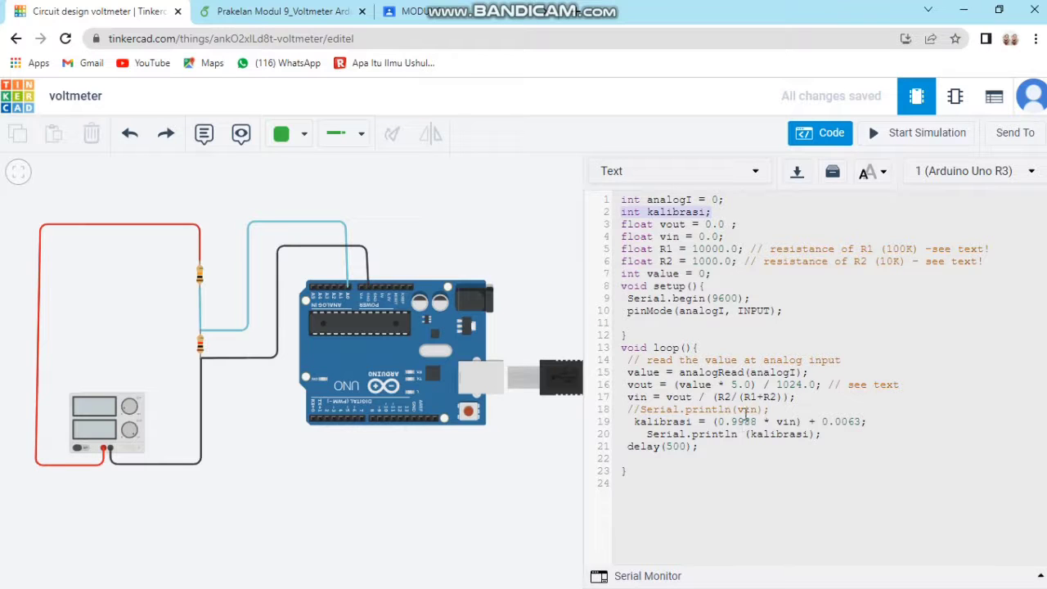
{"action": "left_click_drag", "start_coordinate": [718, 421], "coordinate": [870, 421]}
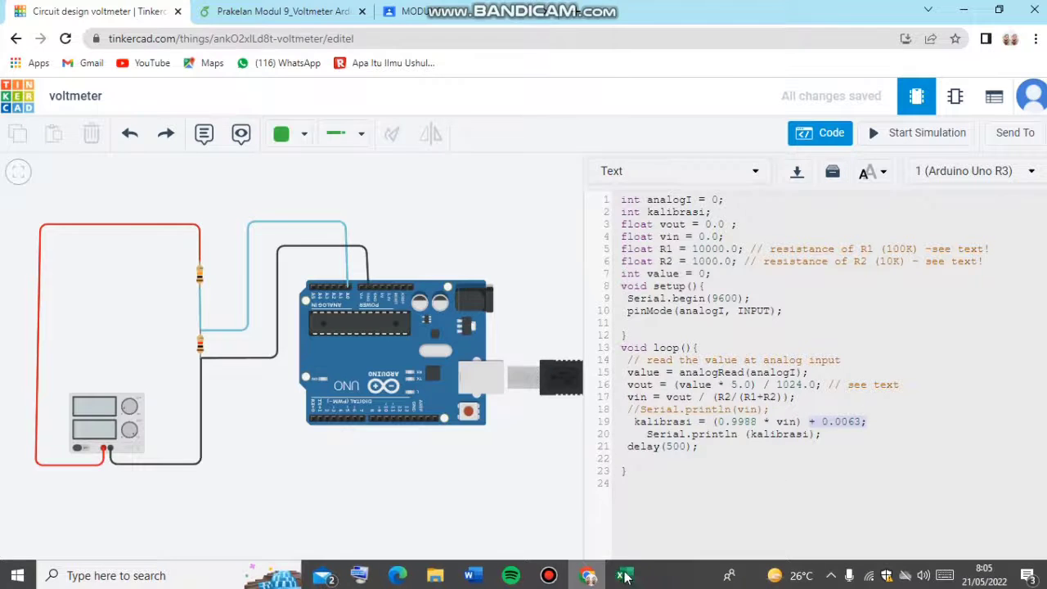
{"action": "left_click", "coordinate": [622, 577]}
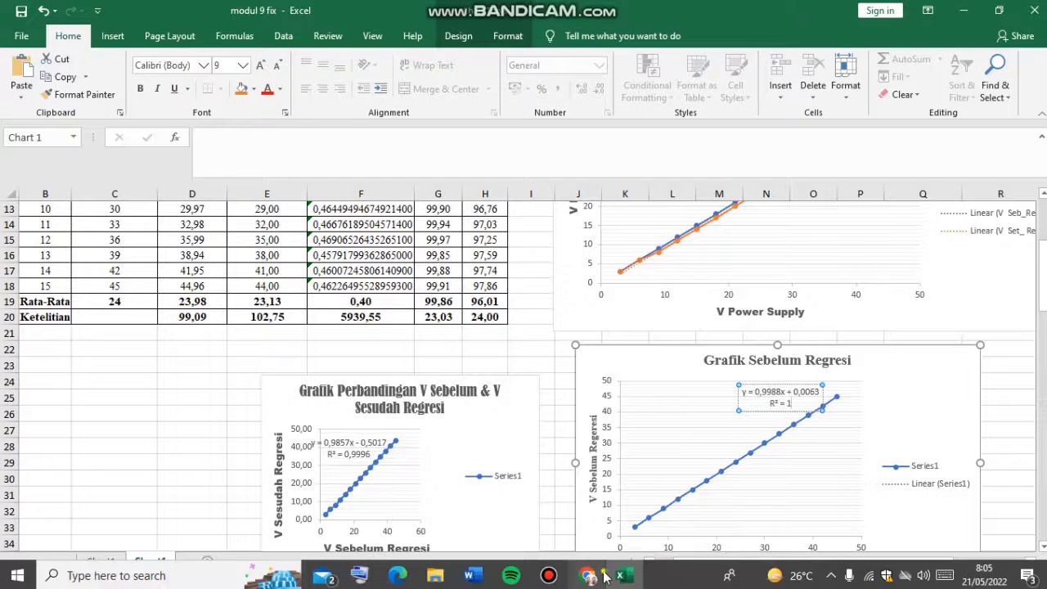
{"action": "left_click", "coordinate": [603, 577]}
{"action": "left_click", "coordinate": [831, 435]}
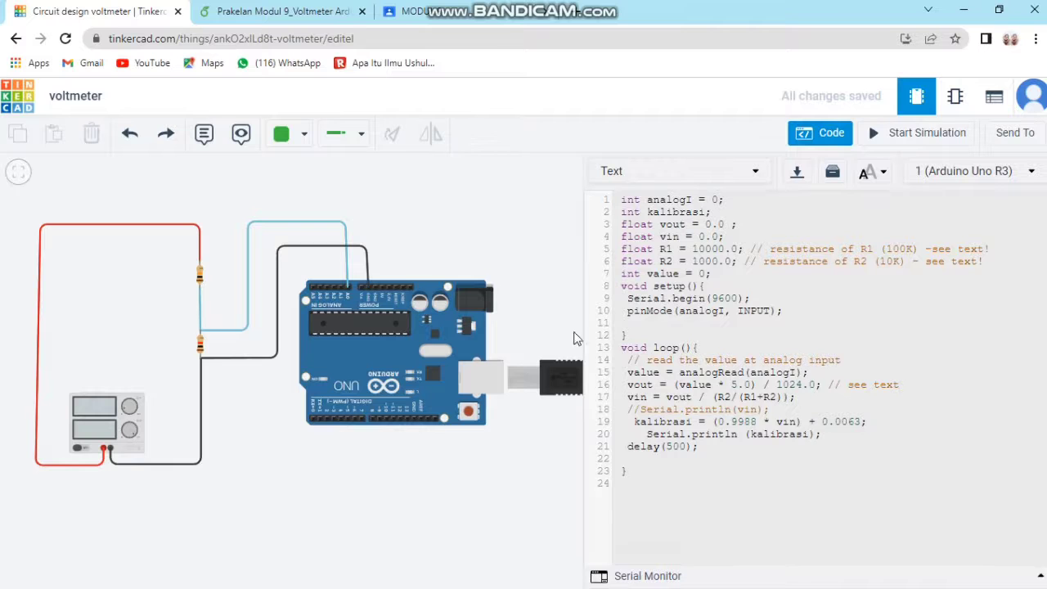
Step: Select the power supply, expand the Serial Monitor, and start the simulation at 3 V with the calibrated code
{"action": "left_click", "coordinate": [118, 411]}
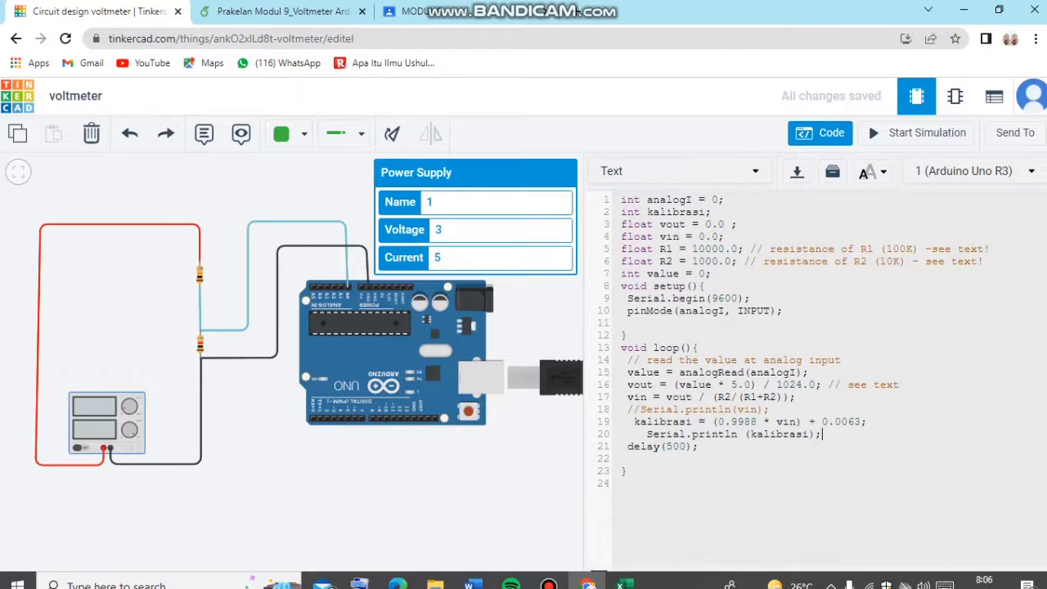
{"action": "left_click", "coordinate": [621, 576]}
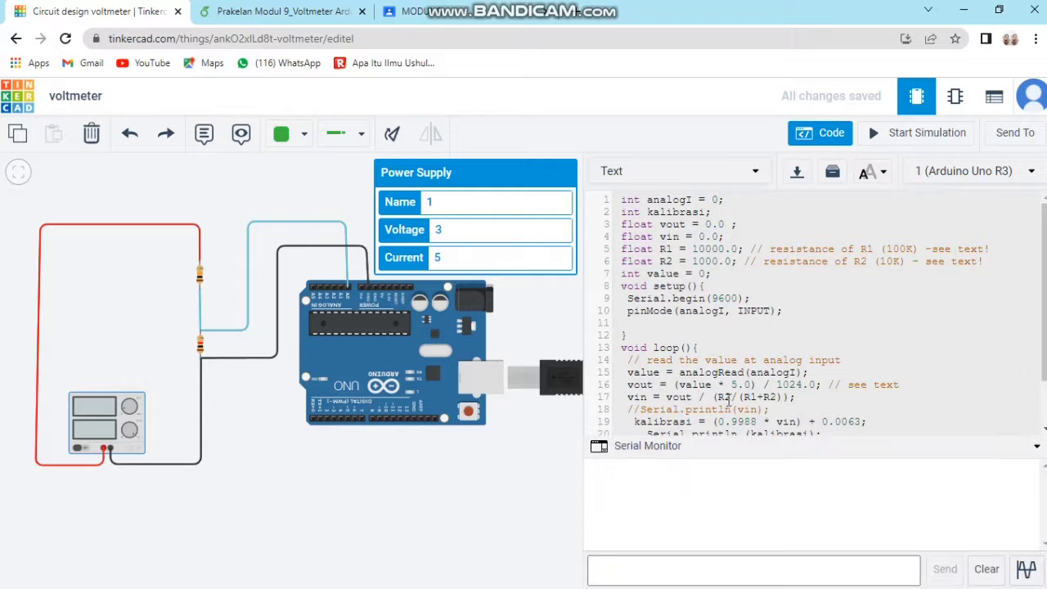
{"action": "scroll", "coordinate": [752, 421], "scroll_direction": "down", "scroll_amount": 2}
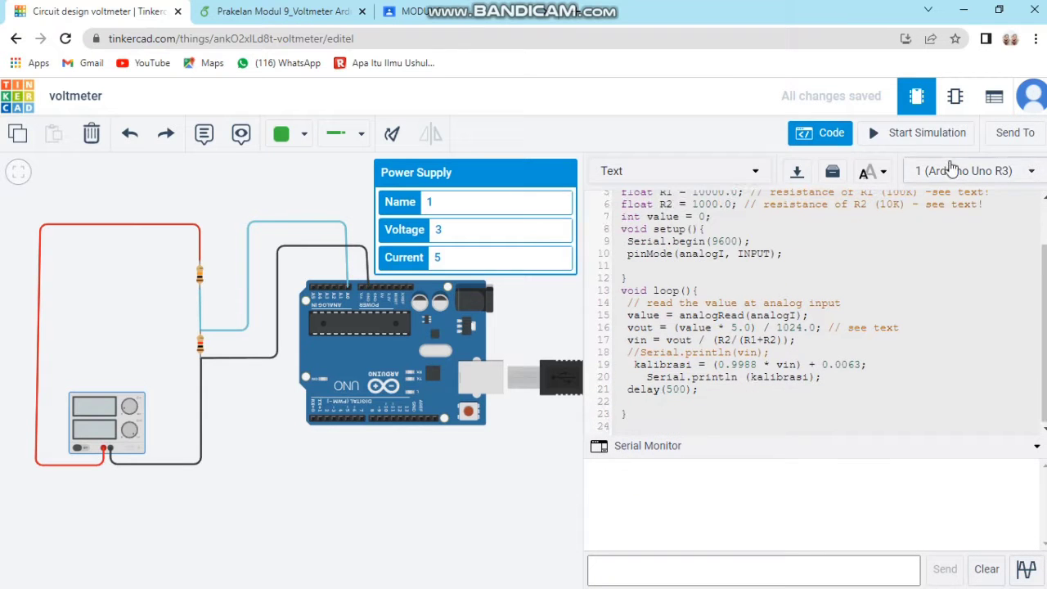
{"action": "left_click", "coordinate": [926, 132]}
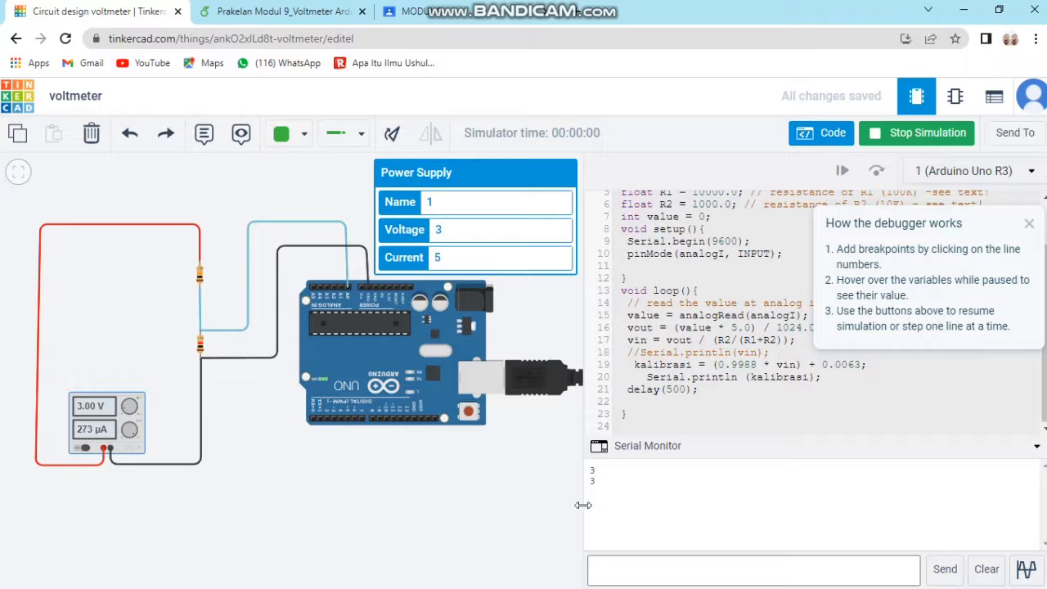
Step: Switch to Excel and check the 3 V row's Set_Regresi value in cell E4
{"action": "left_click", "coordinate": [620, 575]}
{"action": "scroll", "coordinate": [251, 331], "scroll_direction": "up", "scroll_amount": 4}
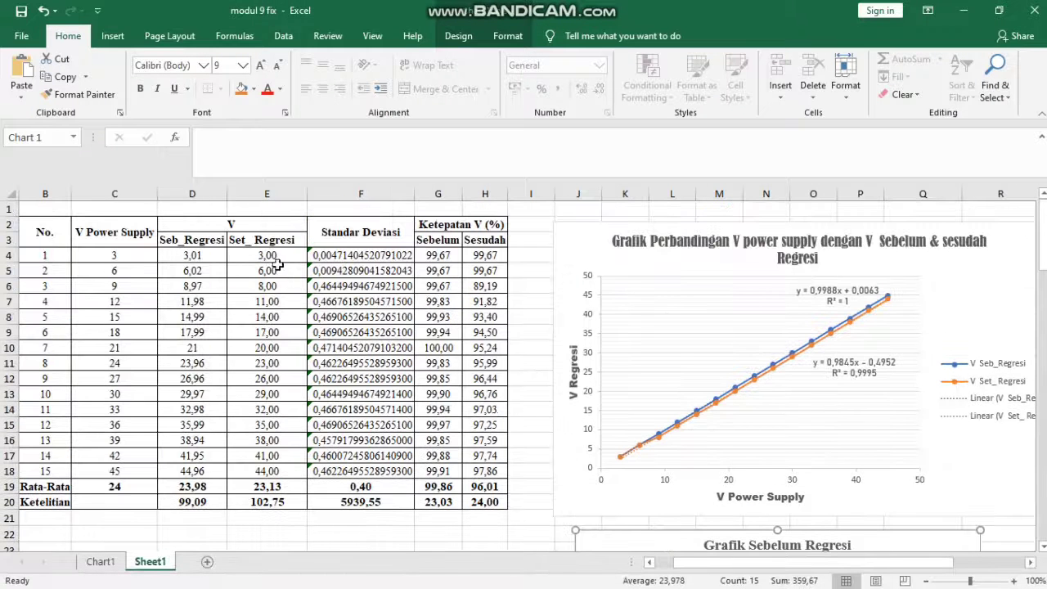
{"action": "left_click", "coordinate": [281, 255]}
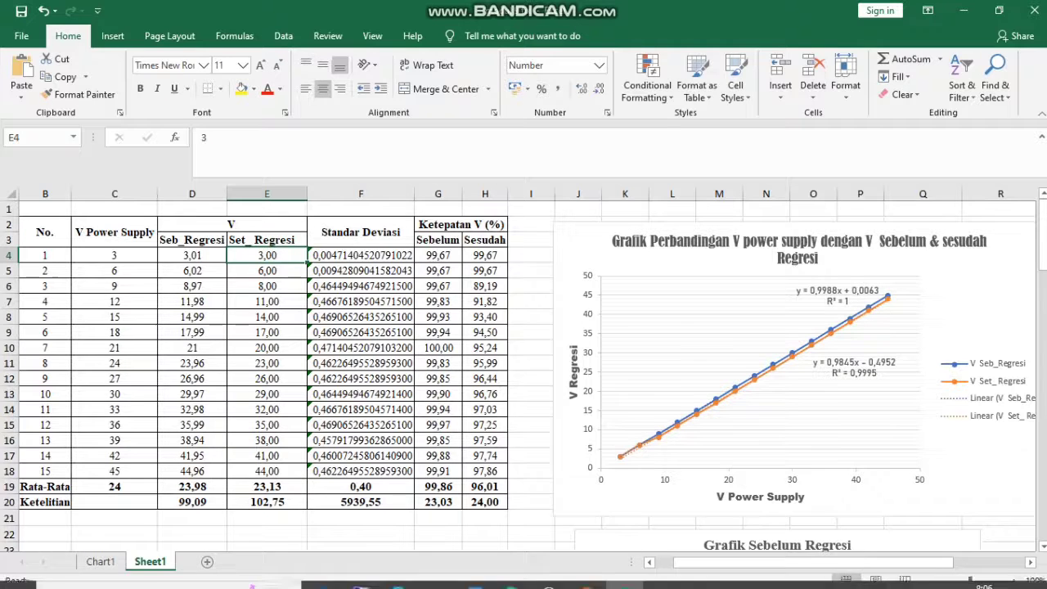
Step: Switch to Tinkercad, rerun the simulation with the power supply voltage set to 6, and check Set_Regresi cell E5 in Excel
{"action": "left_click", "coordinate": [590, 577]}
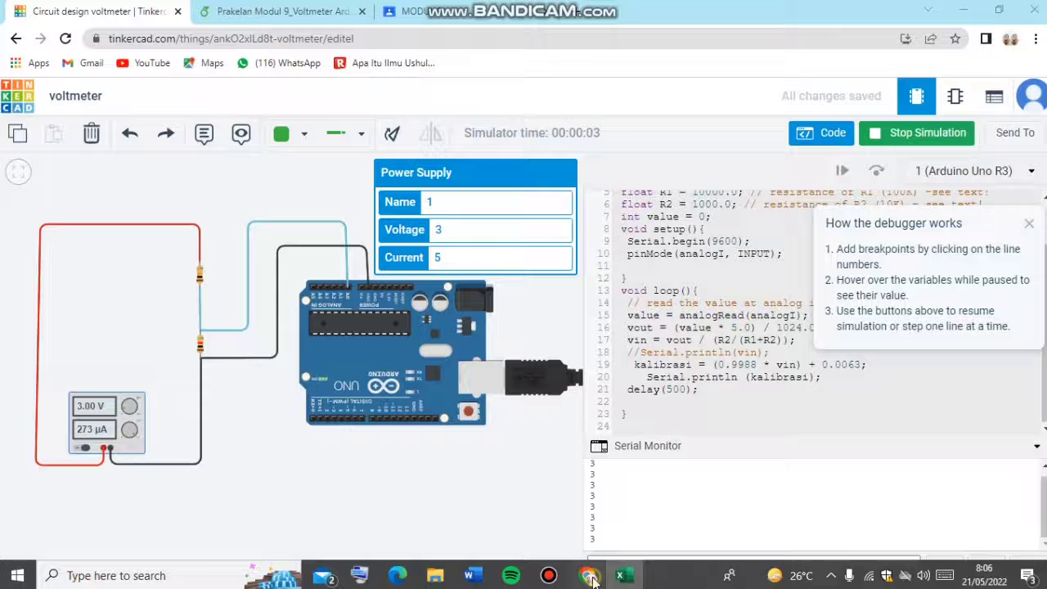
{"action": "left_click", "coordinate": [869, 135]}
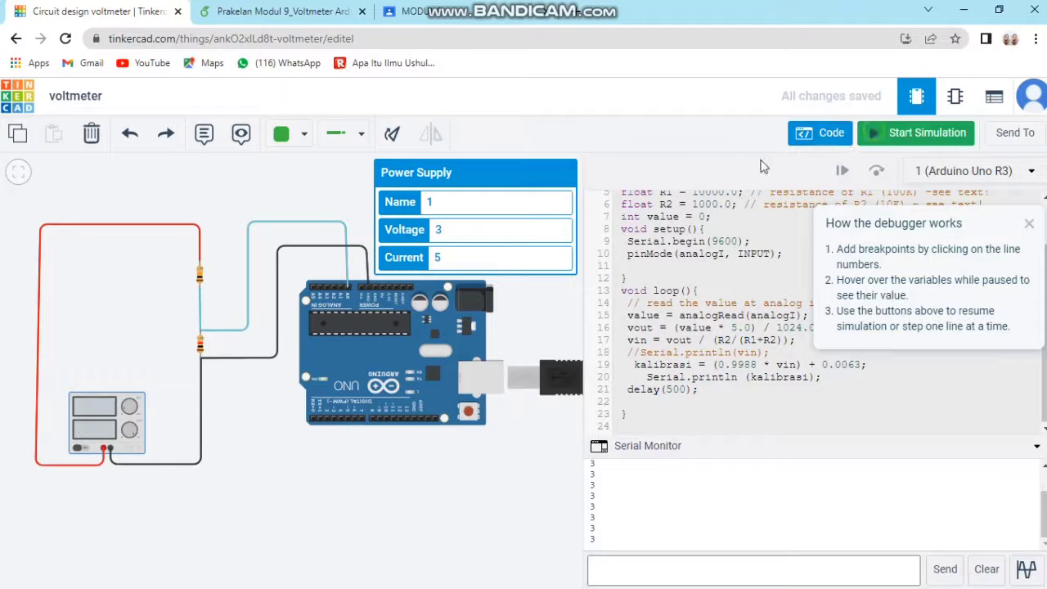
{"action": "left_click", "coordinate": [528, 235]}
{"action": "type", "text": "6"}
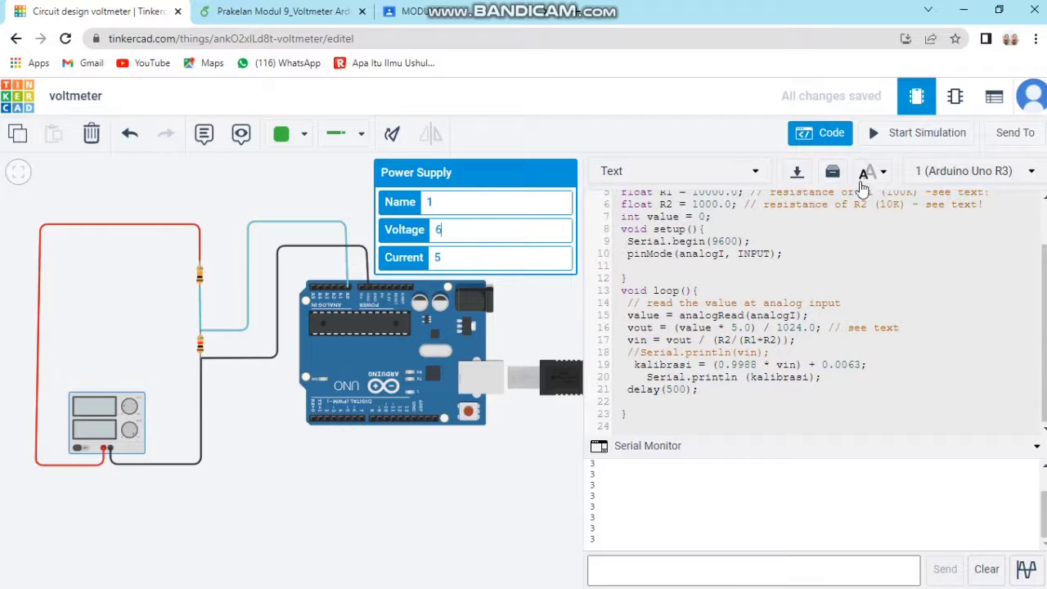
{"action": "left_click", "coordinate": [903, 129]}
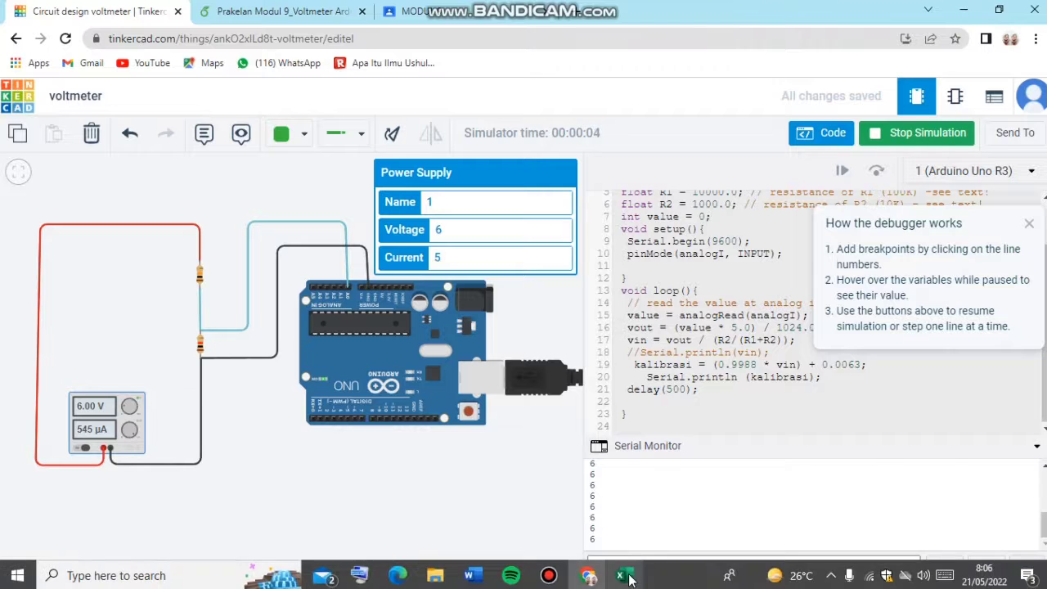
{"action": "left_click", "coordinate": [624, 582]}
{"action": "left_click", "coordinate": [279, 272]}
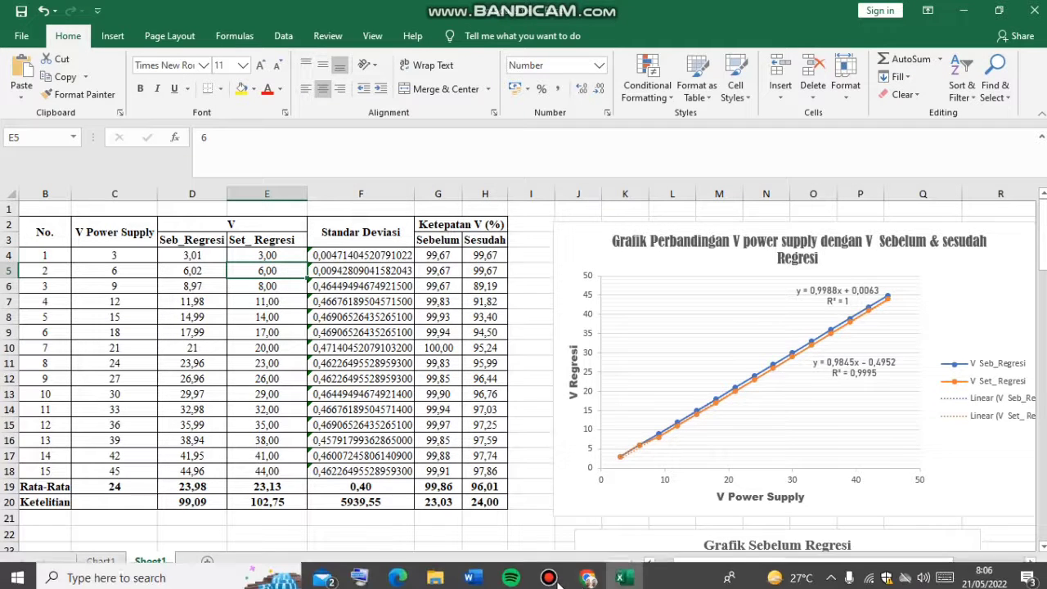
Step: Return to Tinkercad, stop the simulation, and rerun the calibrated code with the power supply voltage set to 9
{"action": "left_click", "coordinate": [585, 576]}
{"action": "left_click", "coordinate": [916, 132]}
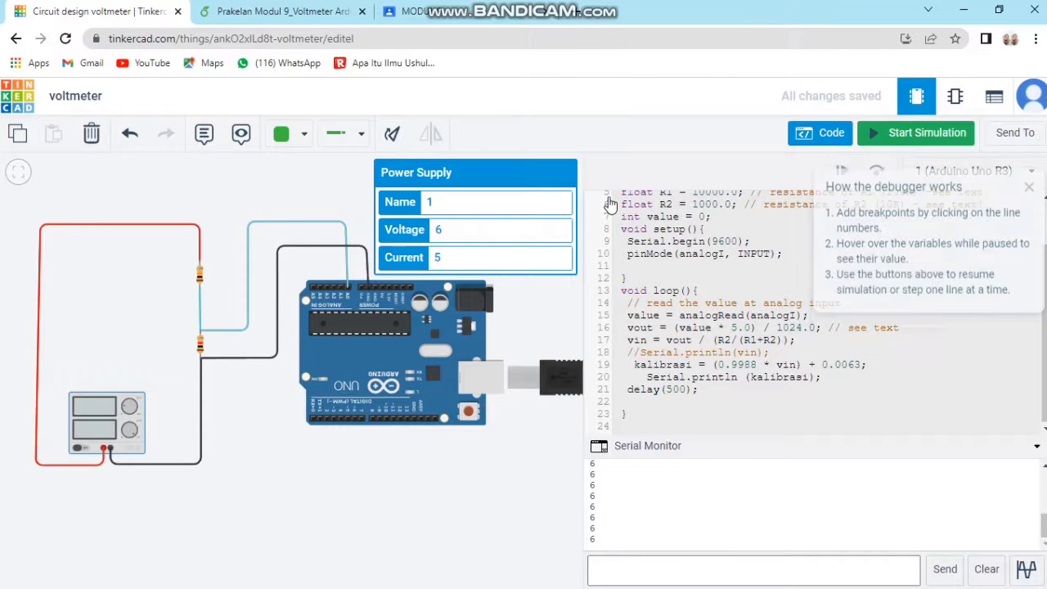
{"action": "left_click", "coordinate": [493, 259]}
{"action": "left_click", "coordinate": [502, 232]}
{"action": "key", "text": "BackSpace"}
{"action": "type", "text": "9"}
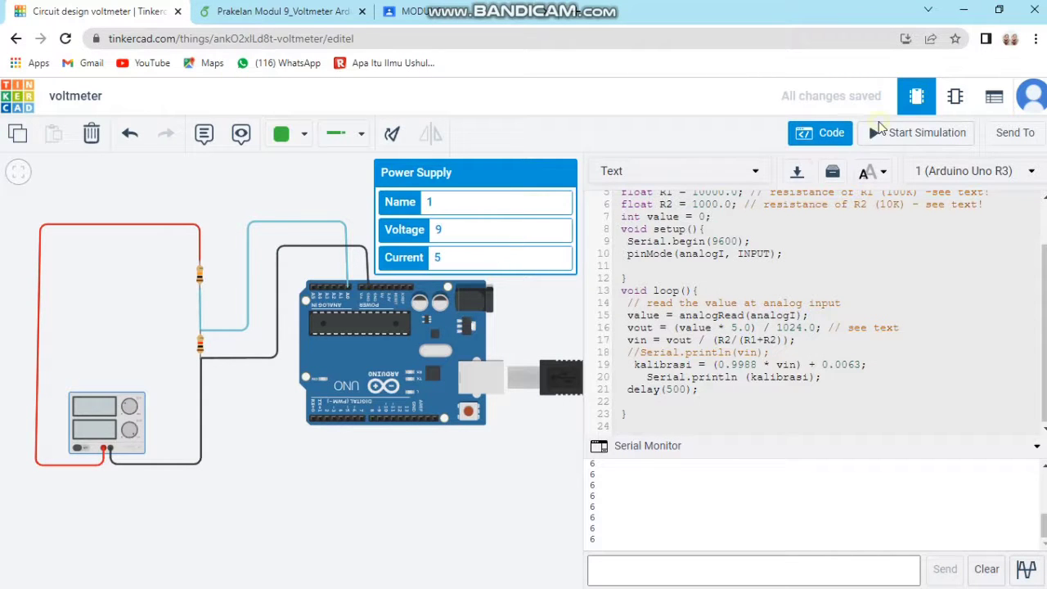
{"action": "left_click", "coordinate": [883, 132]}
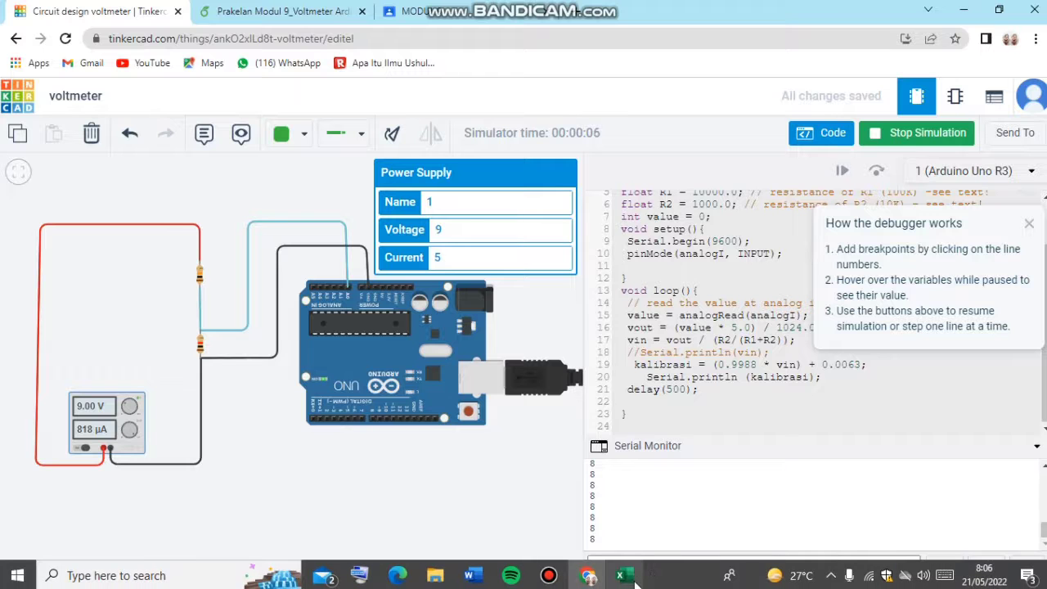
Step: Switch to Excel and check Set_Regresi cell E6, then review the V Power Supply values in C4 to C18
{"action": "left_click", "coordinate": [631, 577]}
{"action": "left_click", "coordinate": [269, 285]}
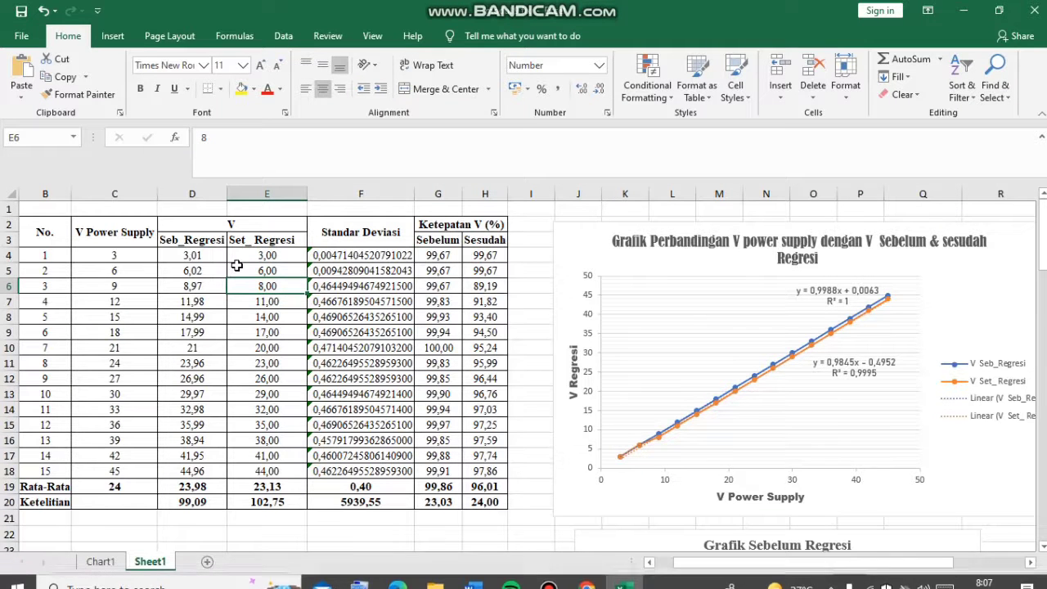
{"action": "left_click_drag", "start_coordinate": [131, 257], "coordinate": [134, 473]}
Step: Switch to Tinkercad and stop the running voltmeter simulation
{"action": "left_click", "coordinate": [586, 578]}
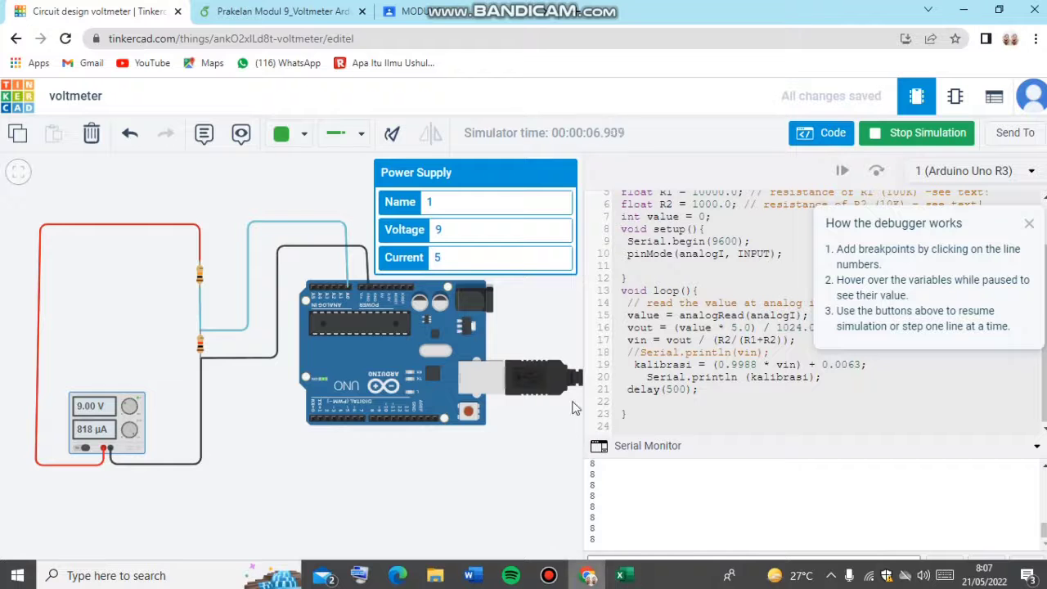
{"action": "left_click", "coordinate": [874, 139]}
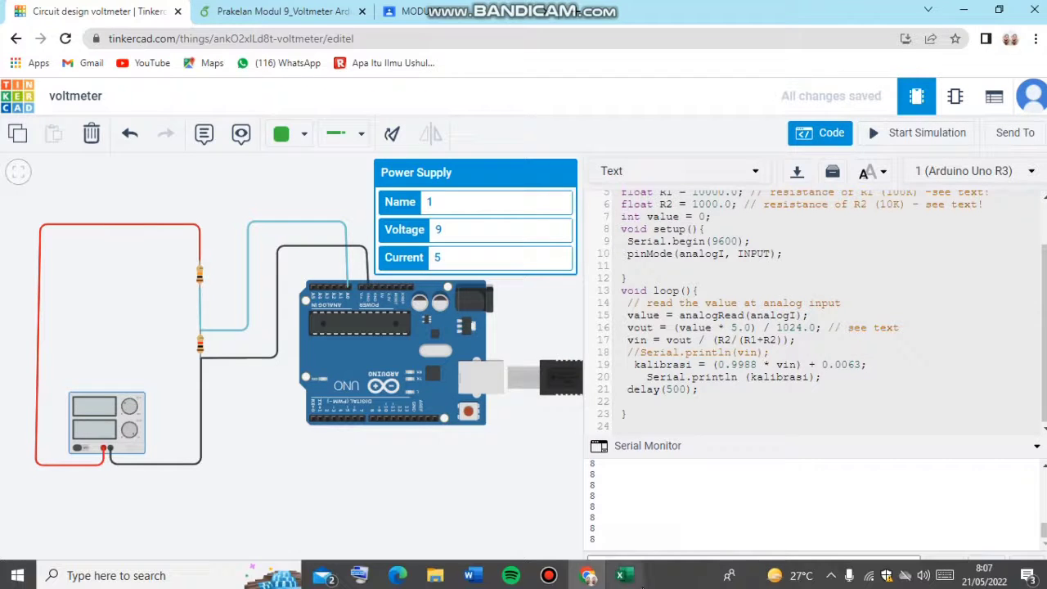
Step: Switch to Excel and review the Set_Regresi values in E4 to E18
{"action": "left_click", "coordinate": [623, 575]}
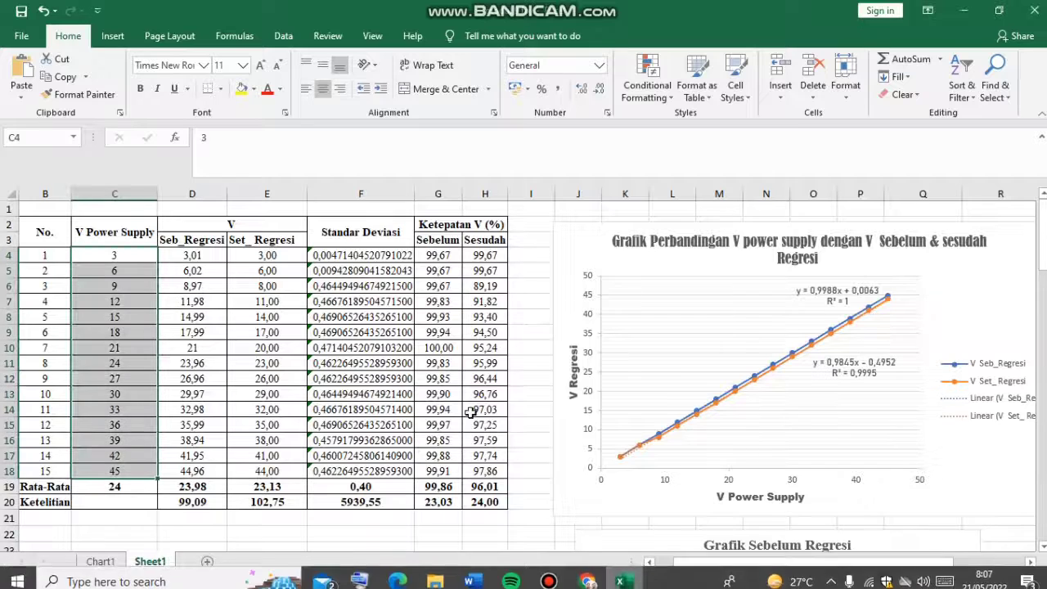
{"action": "left_click", "coordinate": [260, 256]}
{"action": "left_click_drag", "start_coordinate": [277, 258], "coordinate": [269, 469]}
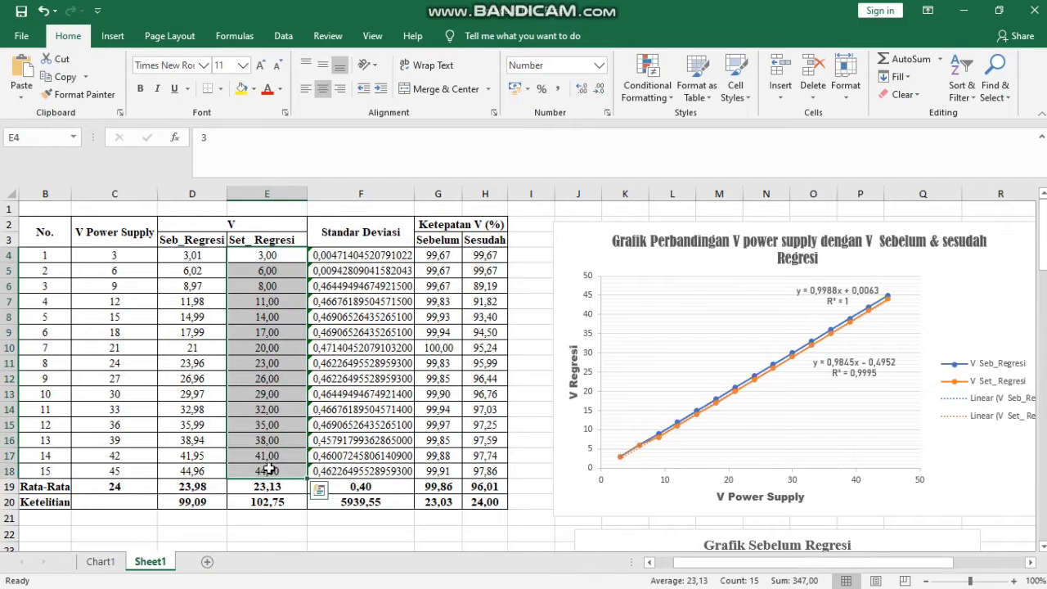
Step: Create two default chart sheets from the voltage table using cell I4, and return to Sheet1
{"action": "left_click", "coordinate": [524, 256]}
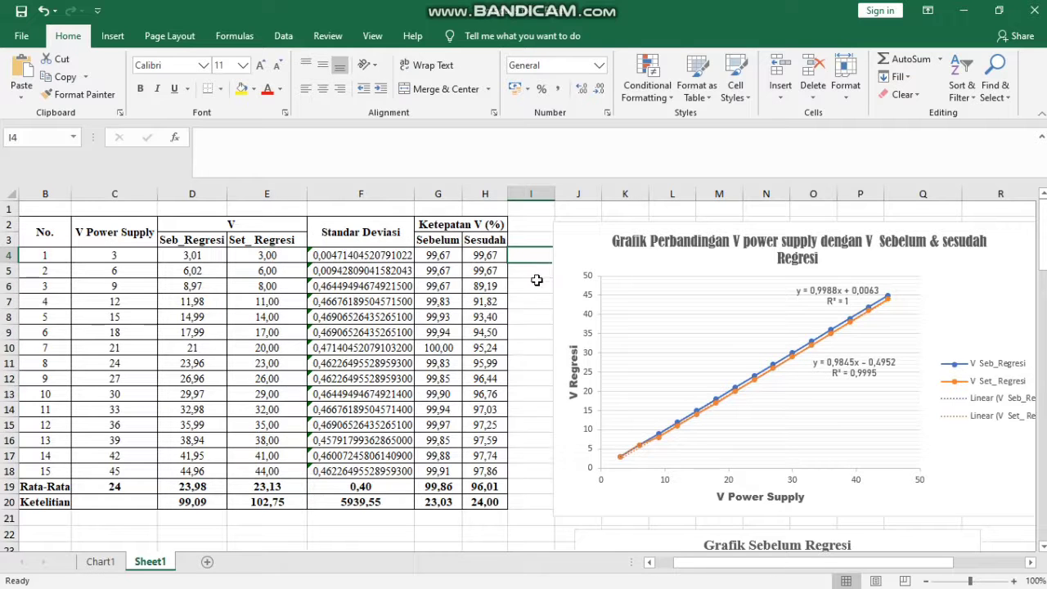
{"action": "key", "text": "F11"}
{"action": "key", "text": "F11"}
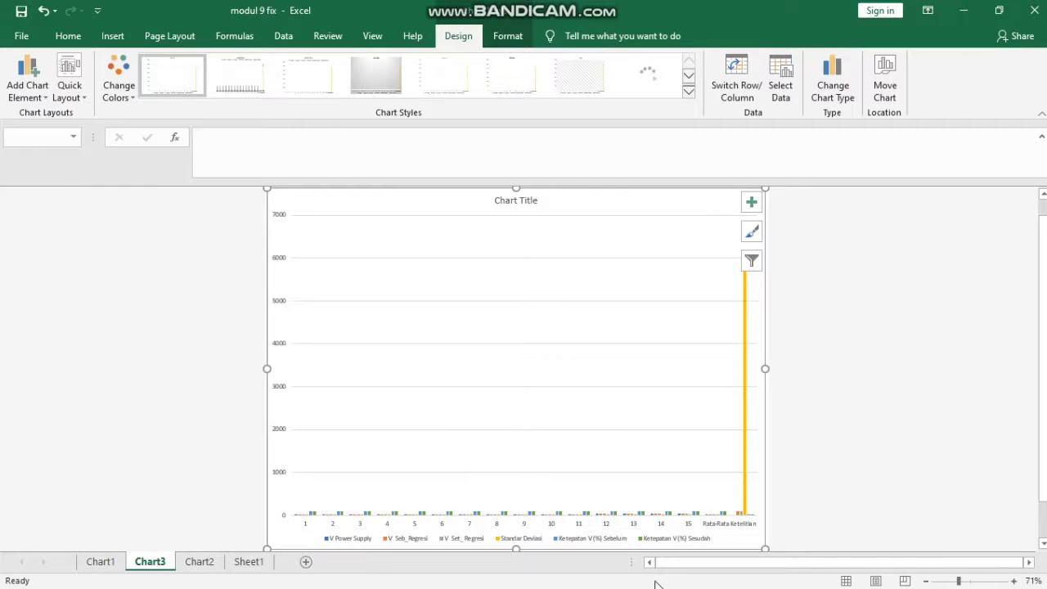
{"action": "left_click", "coordinate": [248, 561]}
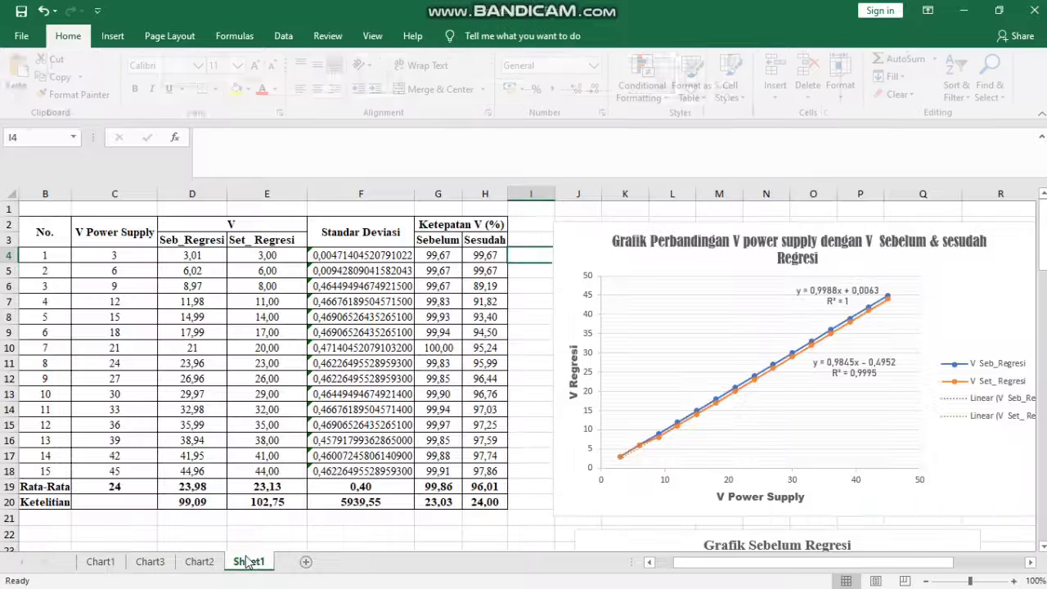
Step: Review Set_Regresi cells E4 to E18 again and compare the first reading across D4, E4 and C4
{"action": "left_click", "coordinate": [259, 255]}
{"action": "left_click_drag", "start_coordinate": [259, 255], "coordinate": [264, 473]}
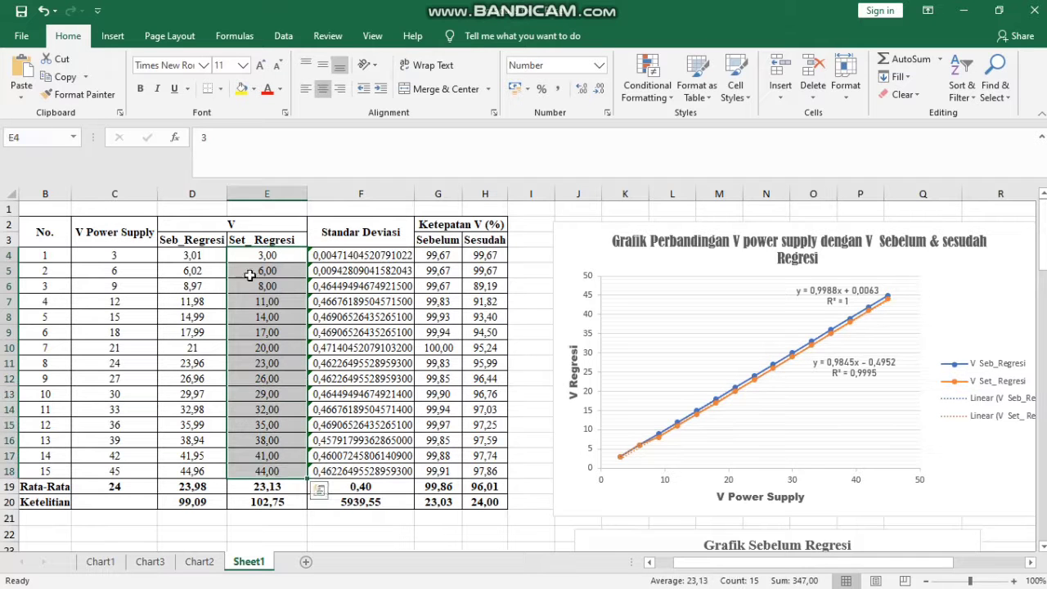
{"action": "left_click", "coordinate": [181, 254]}
{"action": "left_click", "coordinate": [264, 256]}
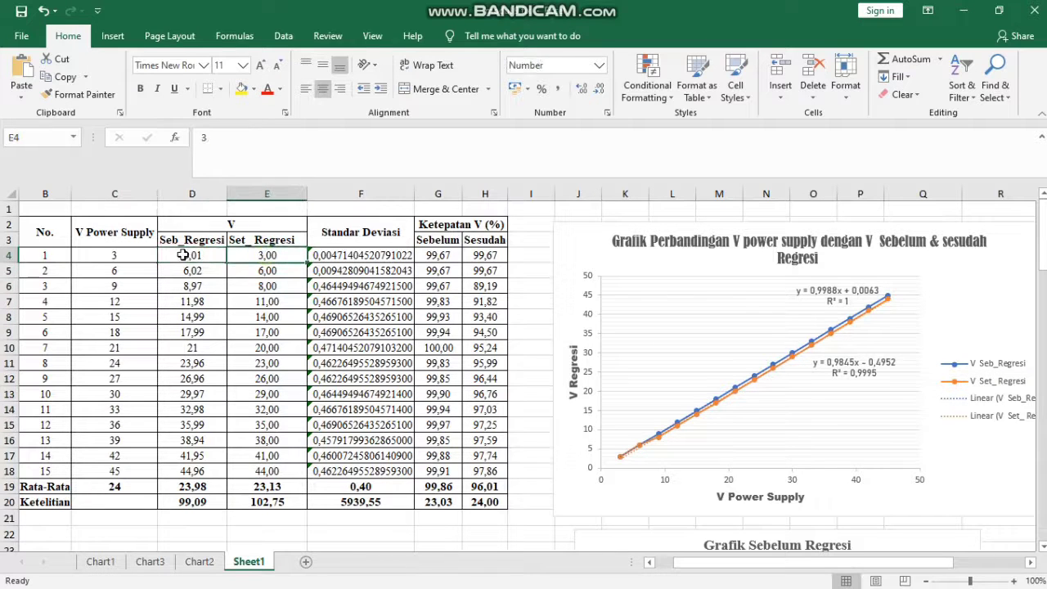
{"action": "left_click", "coordinate": [130, 253]}
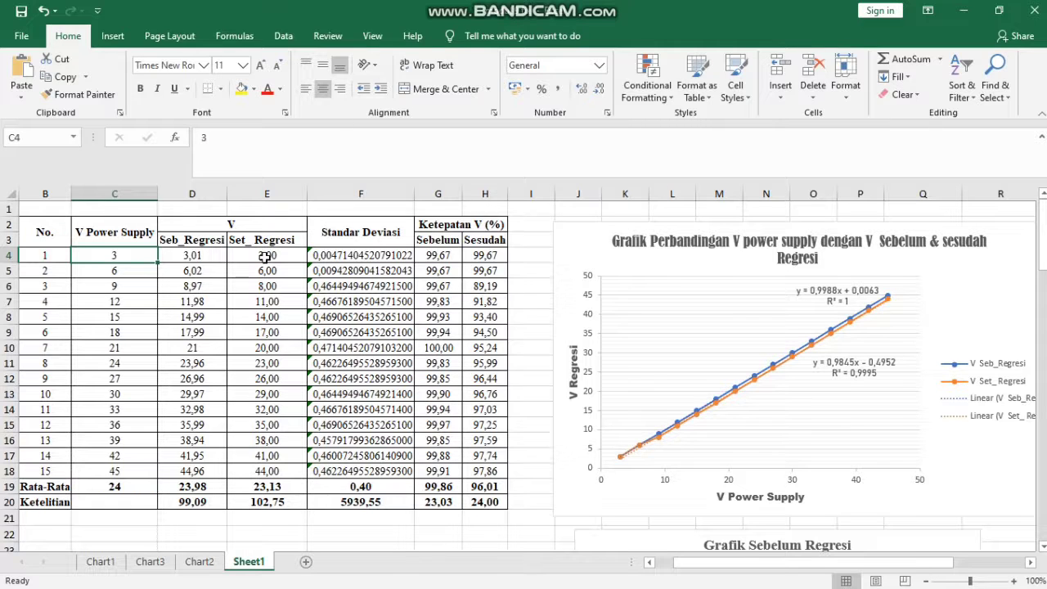
Step: Look at the Tinkercad circuit, return to Excel, and examine the Ketelitian values in D20 and E20
{"action": "mouse_move", "coordinate": [517, 570]}
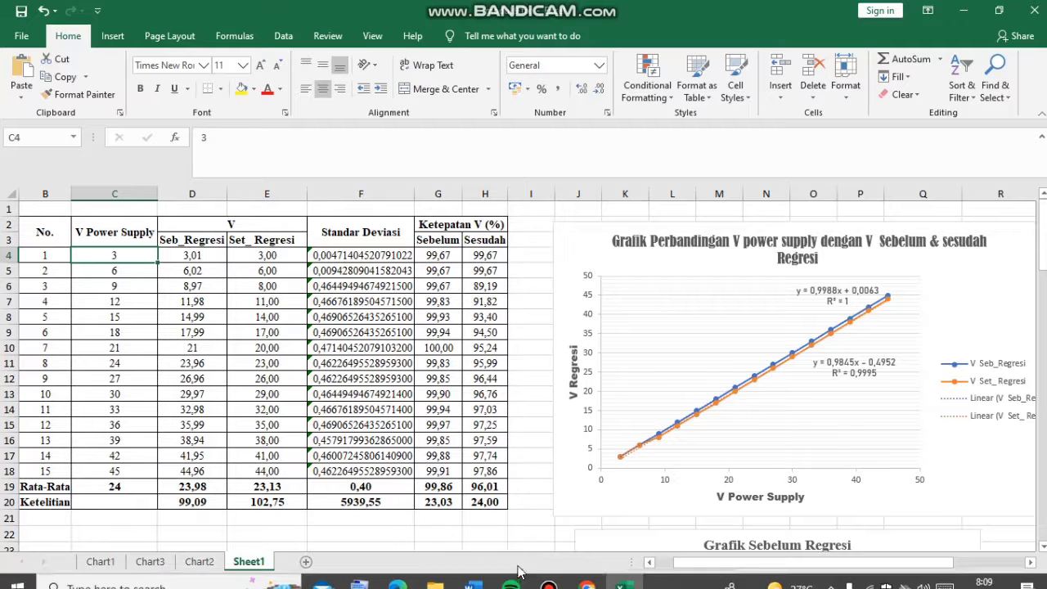
{"action": "left_click", "coordinate": [587, 584]}
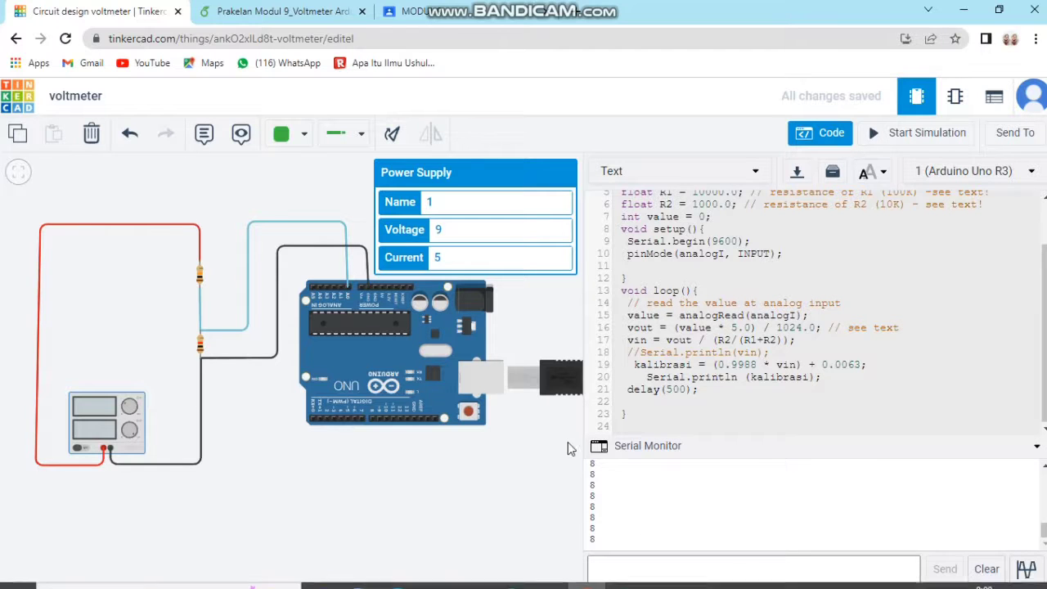
{"action": "mouse_move", "coordinate": [638, 576]}
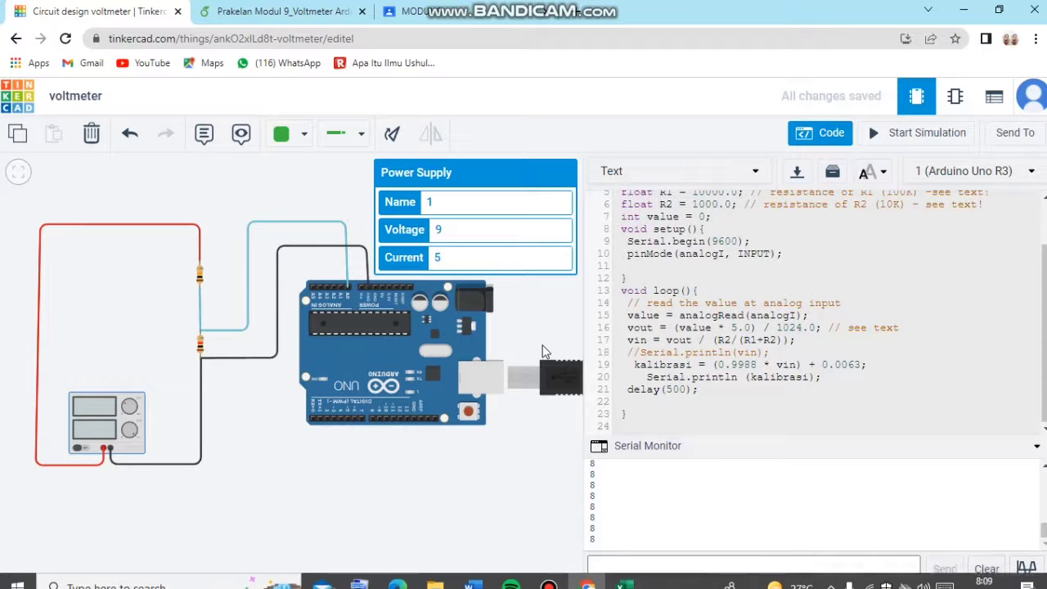
{"action": "left_click", "coordinate": [621, 575]}
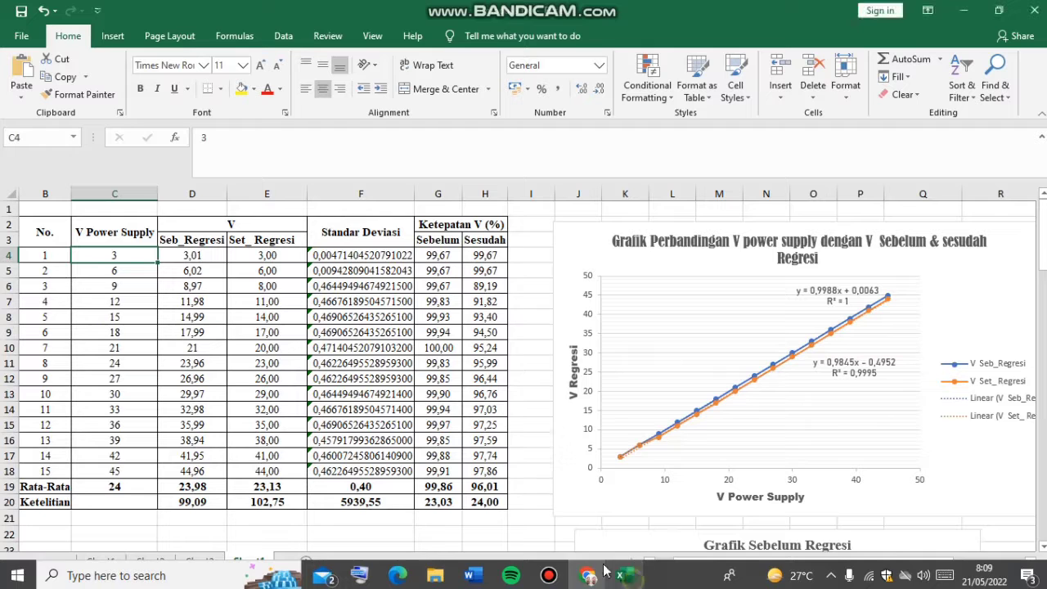
{"action": "left_click", "coordinate": [464, 224]}
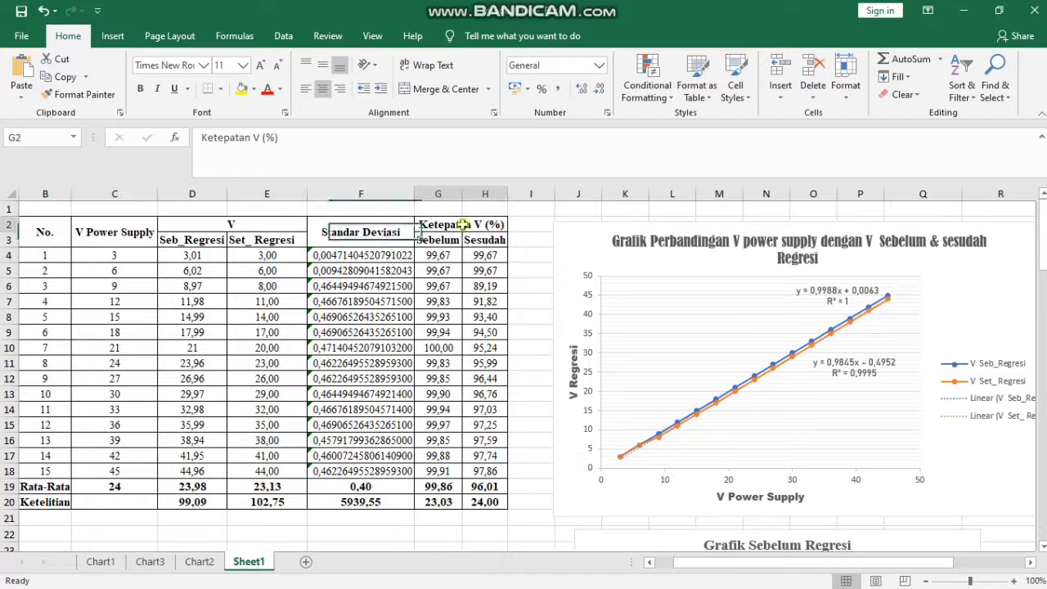
{"action": "left_click", "coordinate": [61, 503]}
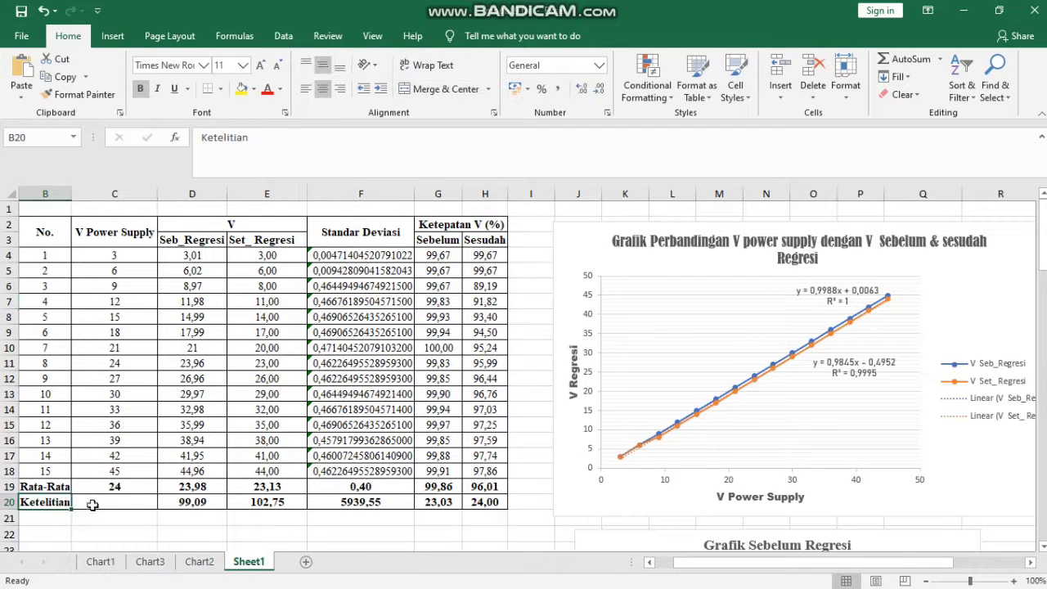
{"action": "left_click", "coordinate": [185, 505]}
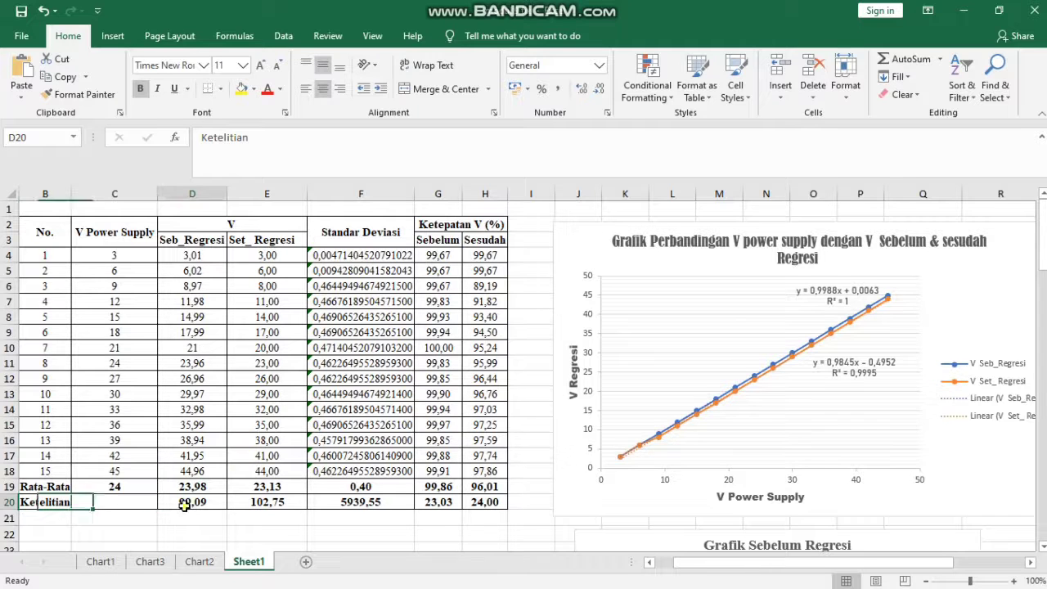
{"action": "left_click", "coordinate": [290, 505]}
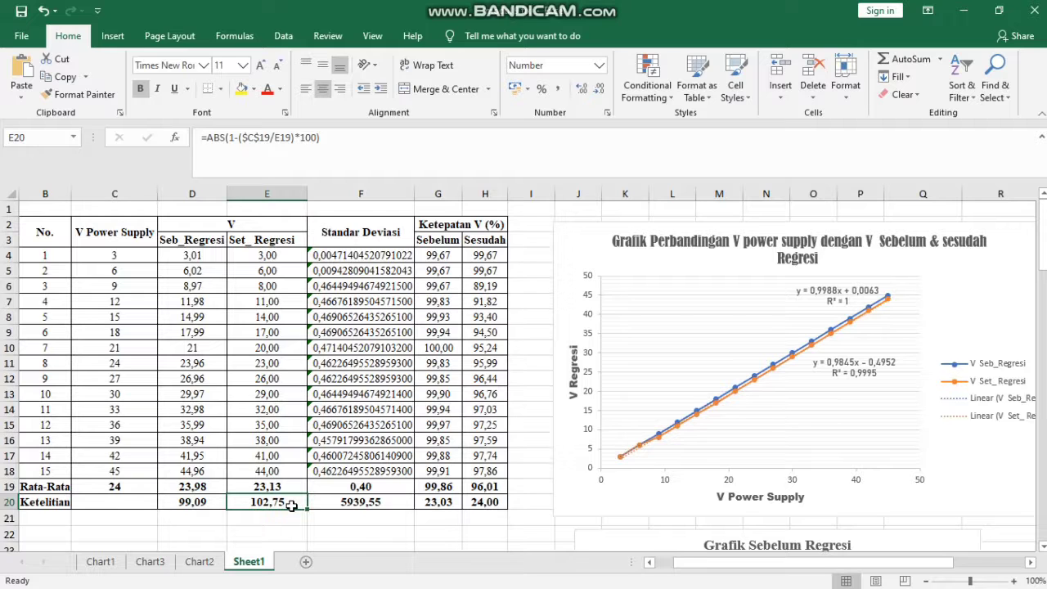
Step: Check the average Ketepatan V (%) before and after regression in G19 and H19
{"action": "left_click", "coordinate": [472, 222]}
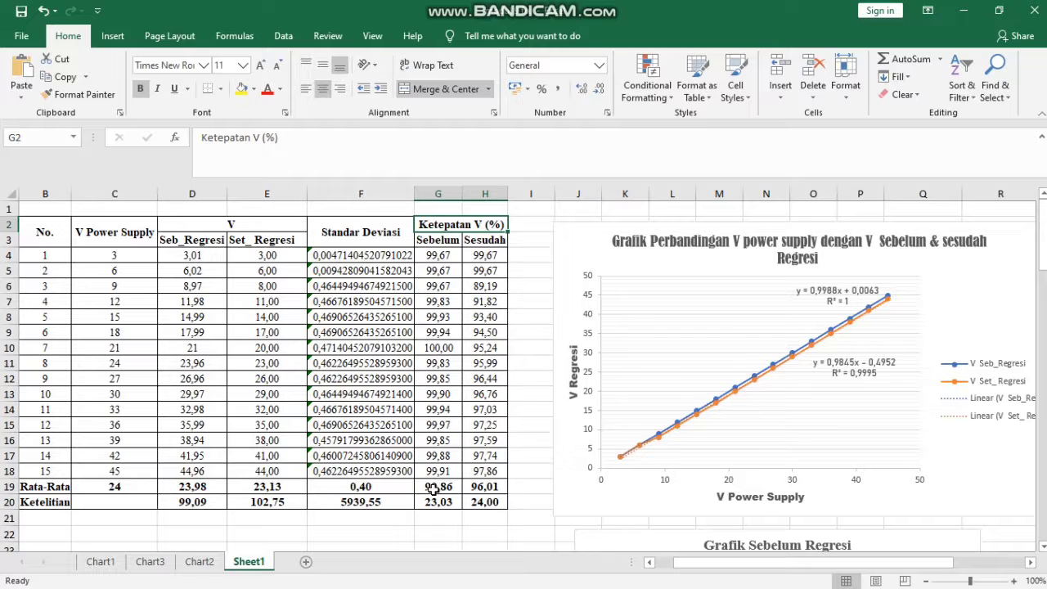
{"action": "left_click", "coordinate": [444, 487]}
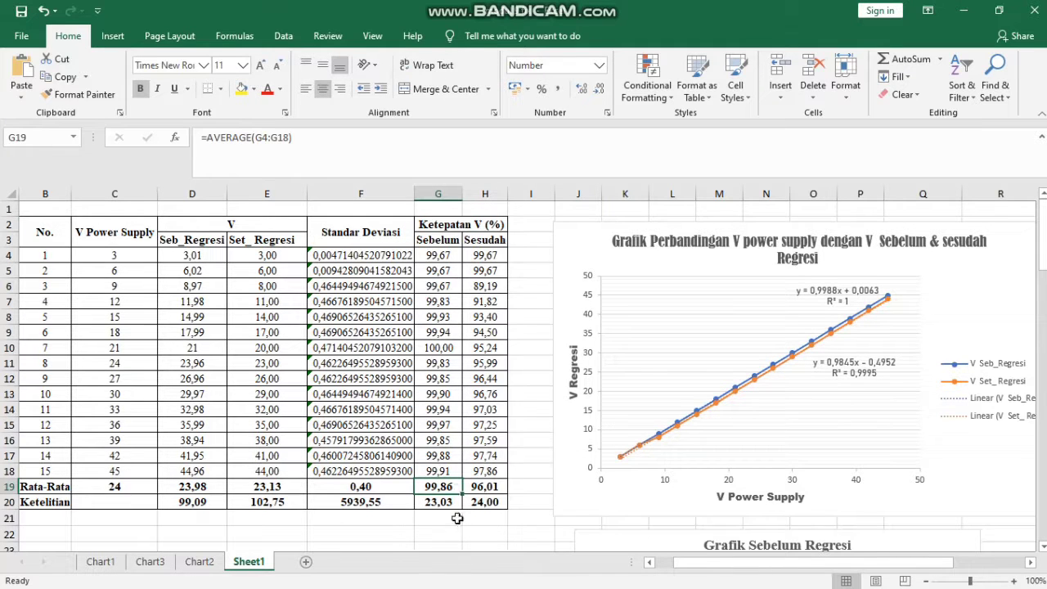
{"action": "left_click", "coordinate": [487, 488]}
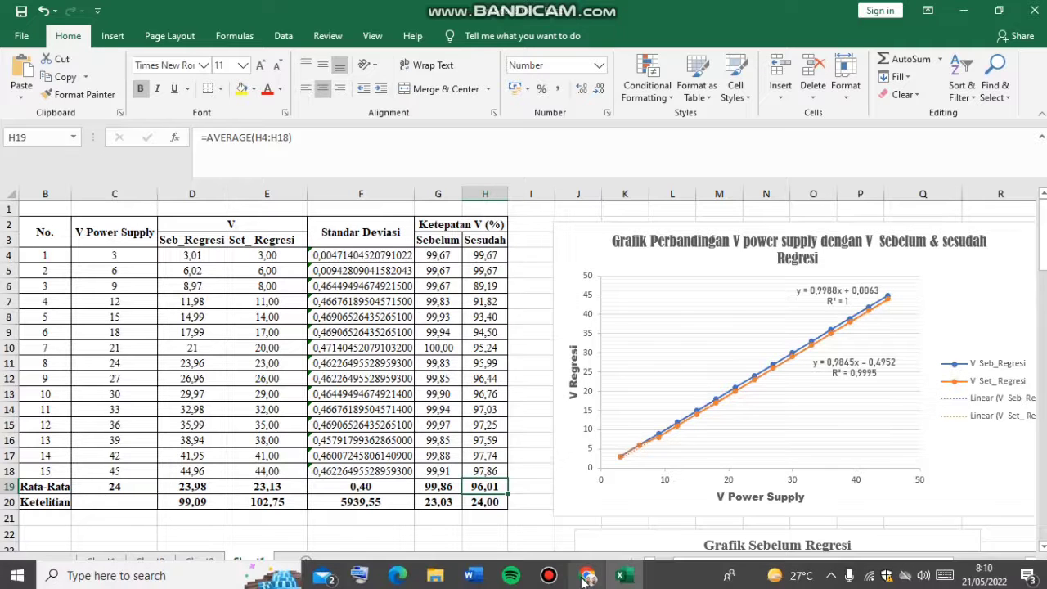
Step: Glance at Tinkercad, return to Excel, and examine the Ketepatan V (%) formulas in H13 and G4 and the averages in G19 and H19
{"action": "left_click", "coordinate": [462, 531]}
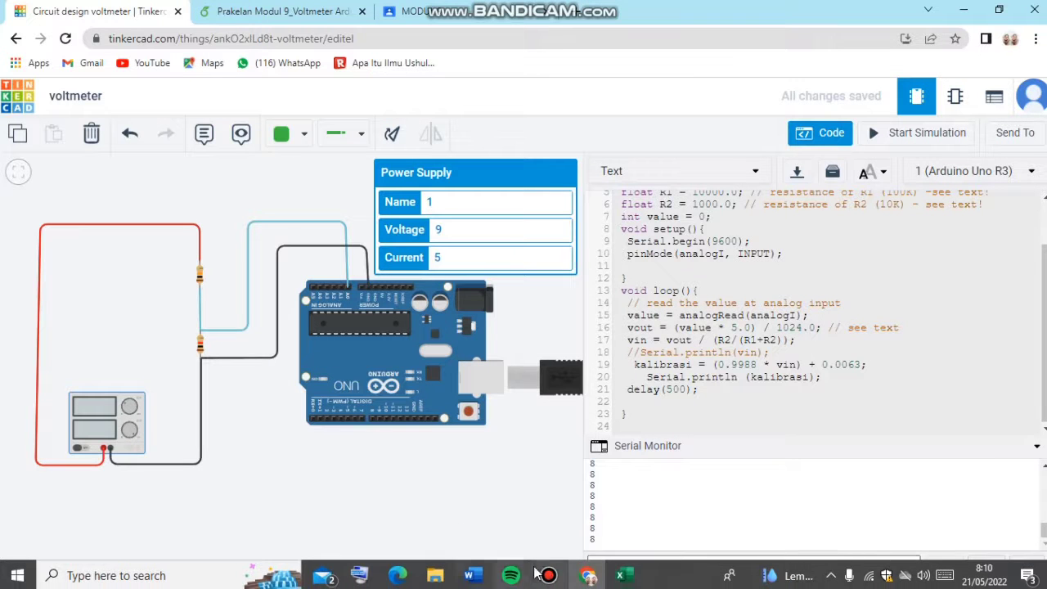
{"action": "left_click", "coordinate": [620, 579]}
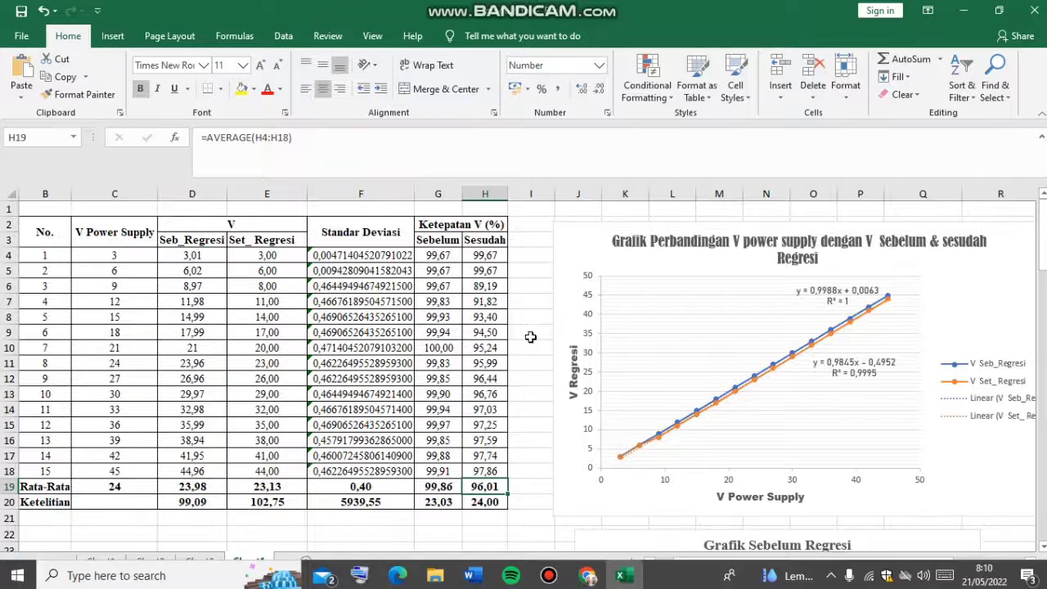
{"action": "left_click", "coordinate": [446, 224]}
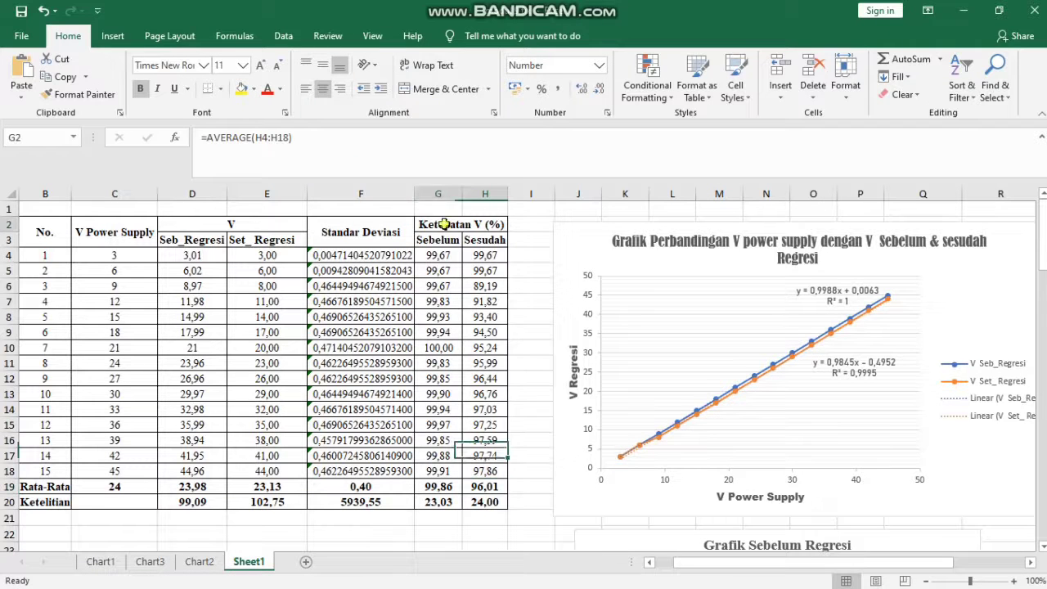
{"action": "left_click", "coordinate": [480, 391]}
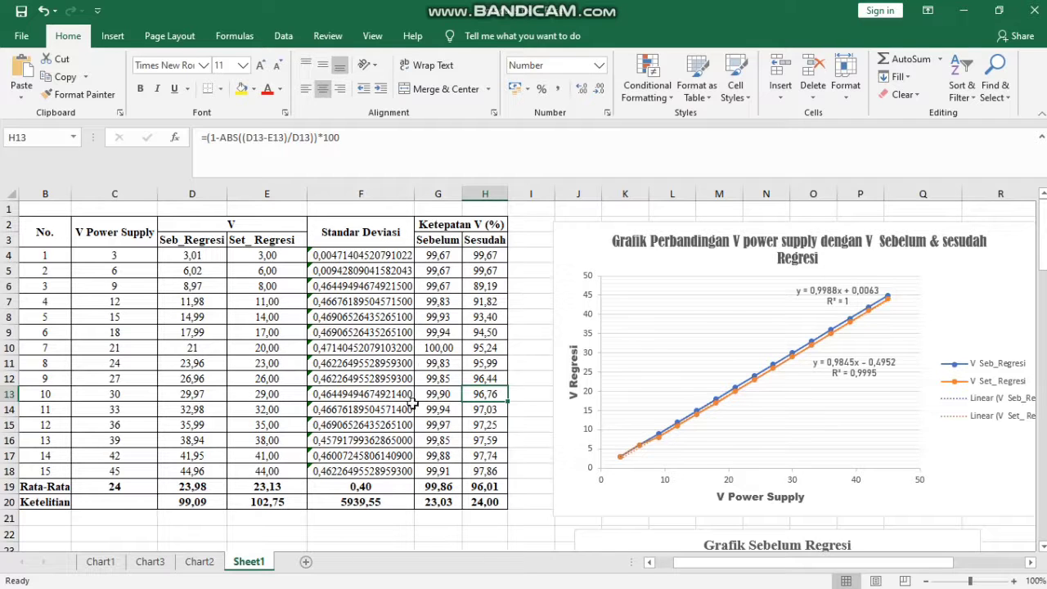
{"action": "left_click", "coordinate": [450, 227]}
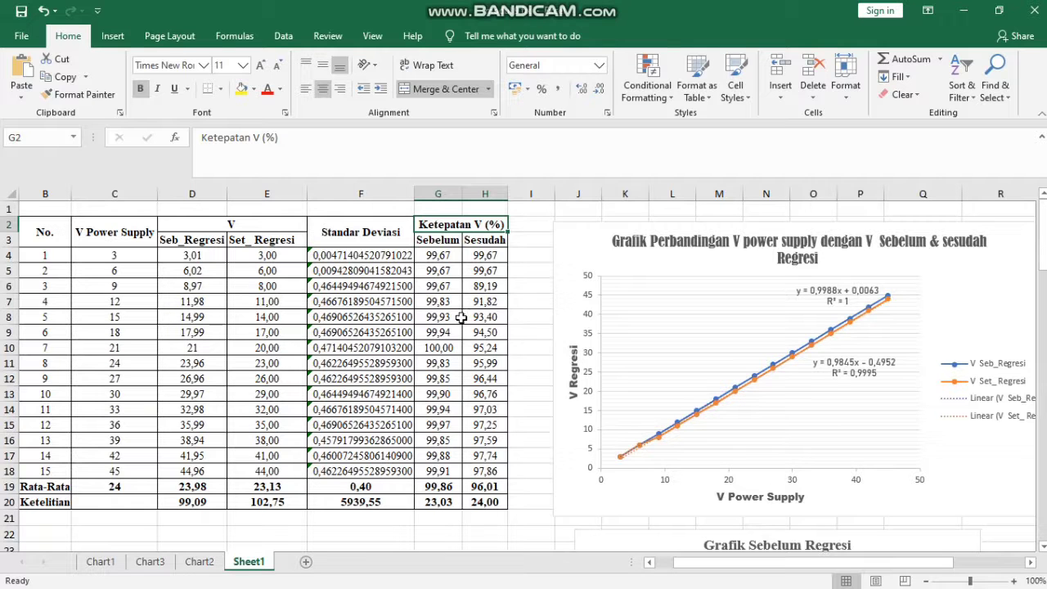
{"action": "left_click", "coordinate": [446, 260]}
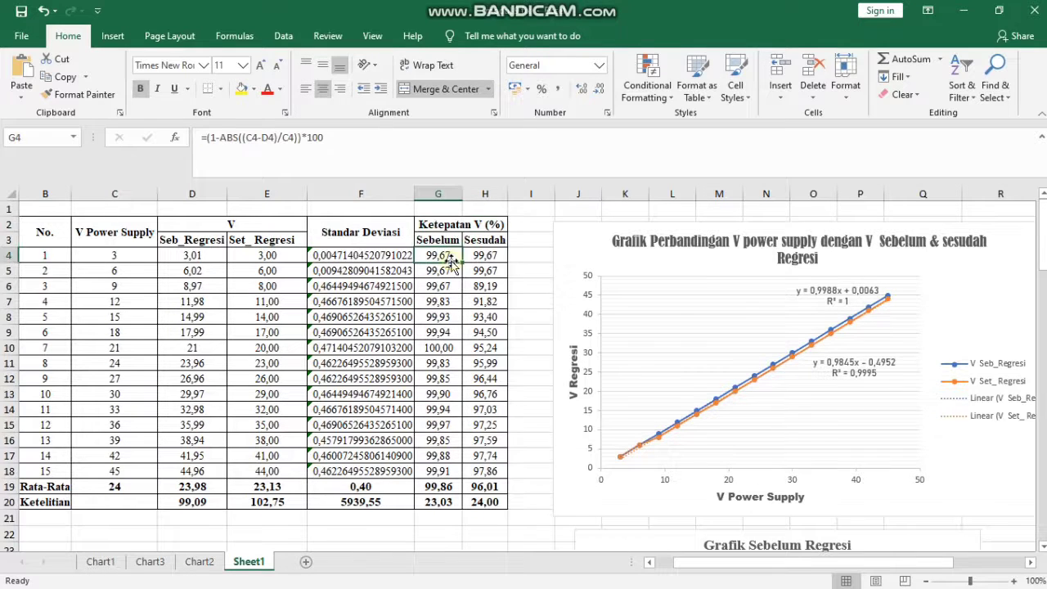
{"action": "left_click", "coordinate": [448, 484]}
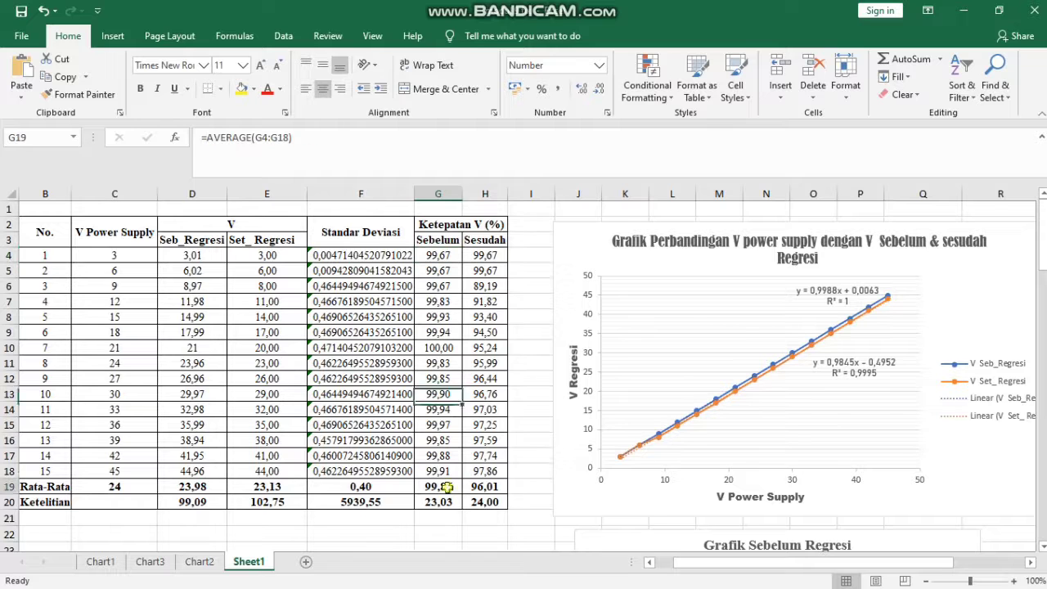
{"action": "left_click", "coordinate": [469, 487]}
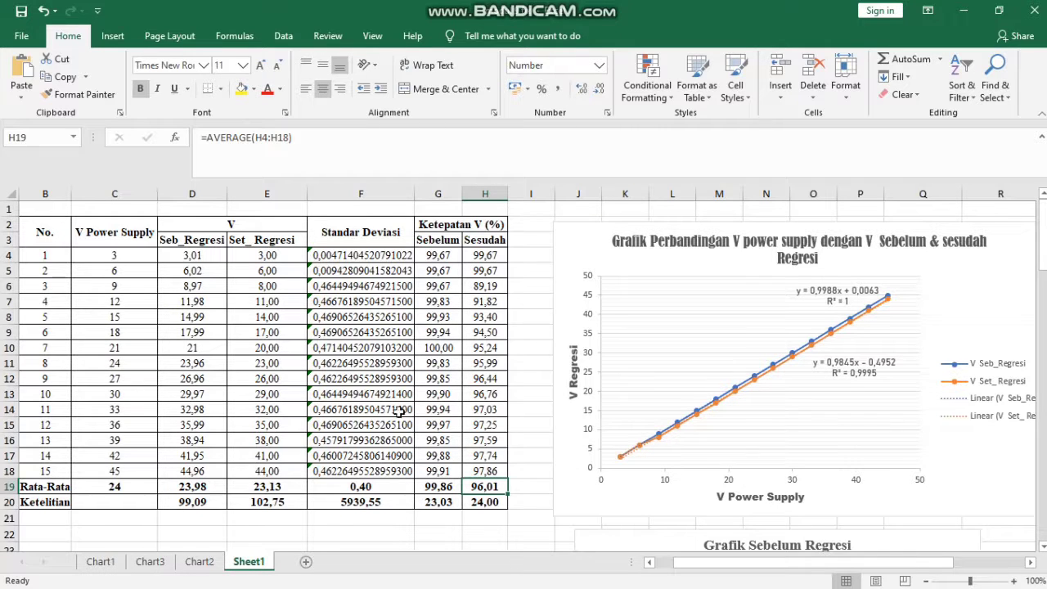
Step: Switch to Tinkercad, deselect the power supply, hide the code editor, and examine the complete voltmeter circuit wiring
{"action": "mouse_move", "coordinate": [586, 580]}
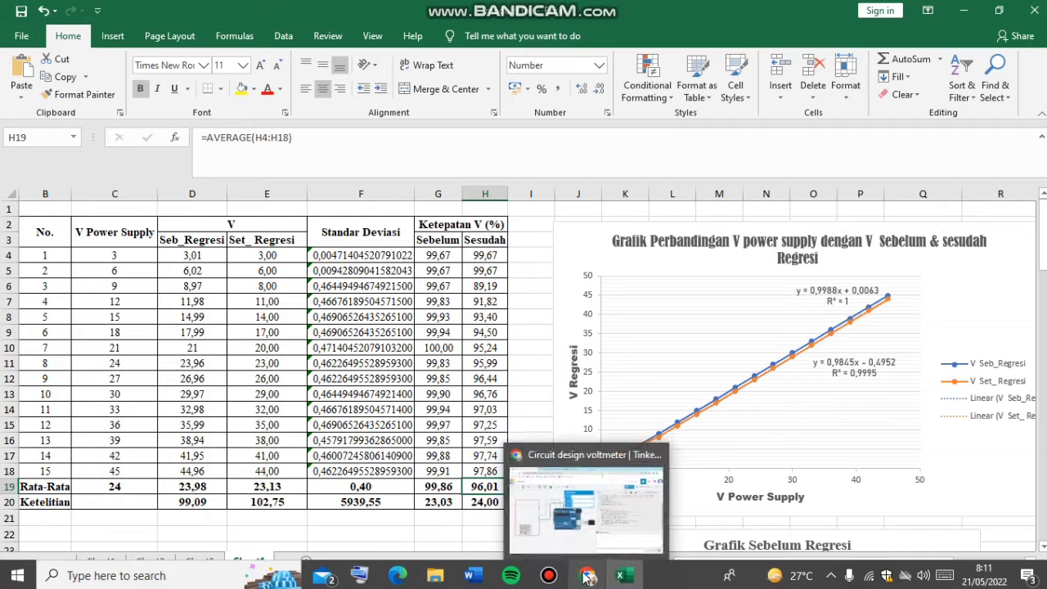
{"action": "left_click", "coordinate": [587, 579]}
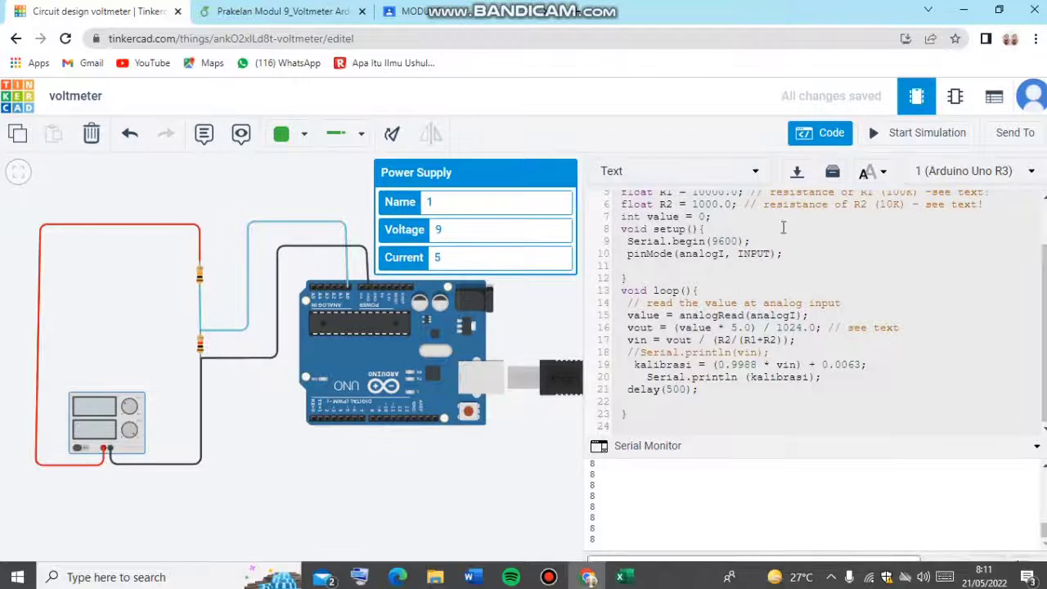
{"action": "left_click", "coordinate": [540, 459]}
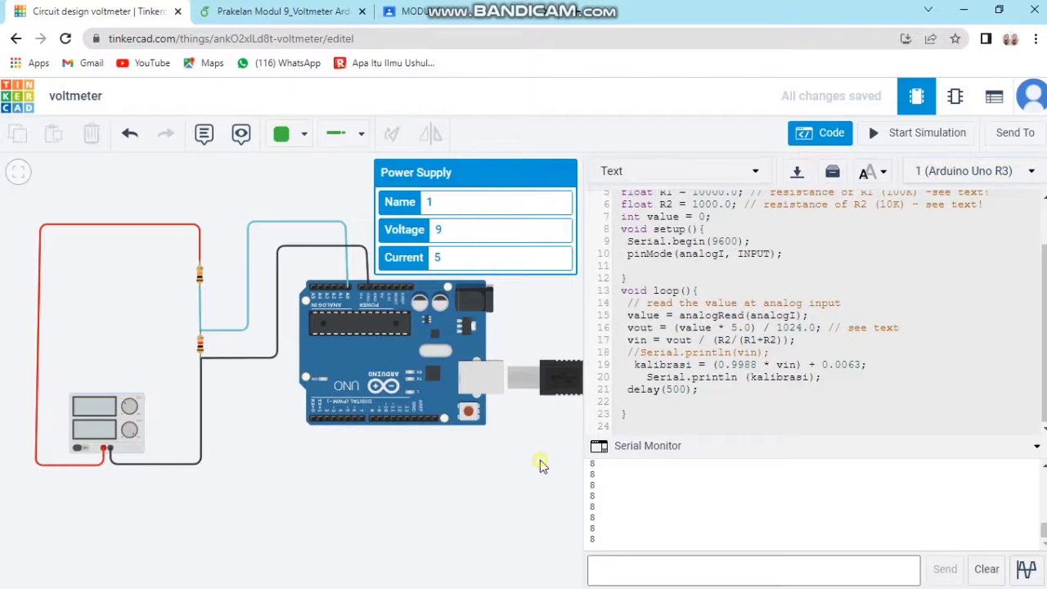
{"action": "scroll", "coordinate": [603, 345], "scroll_direction": "up", "scroll_amount": 2}
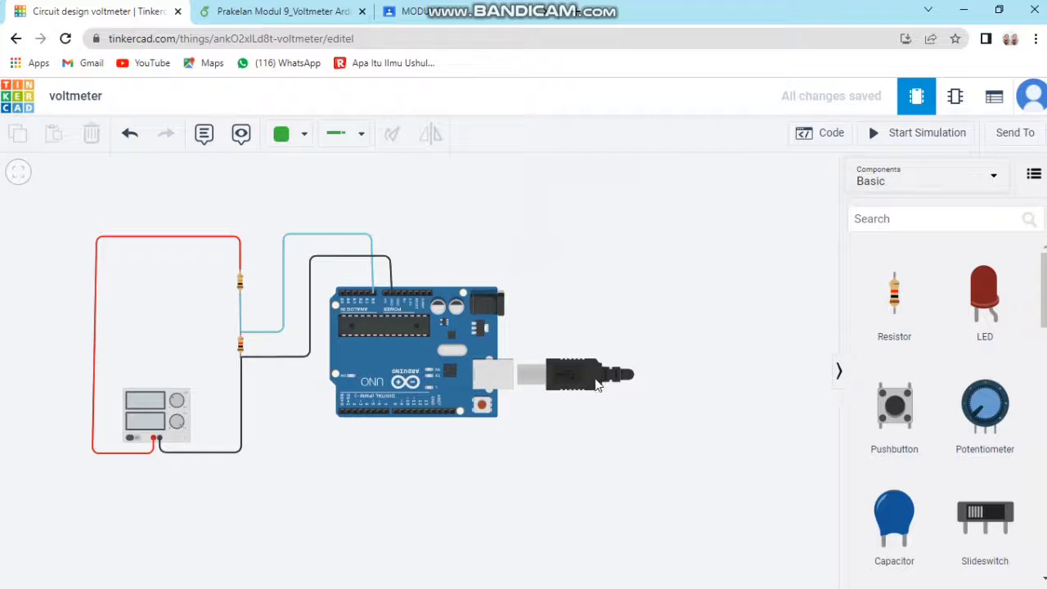
{"action": "left_click_drag", "start_coordinate": [597, 290], "coordinate": [699, 312]}
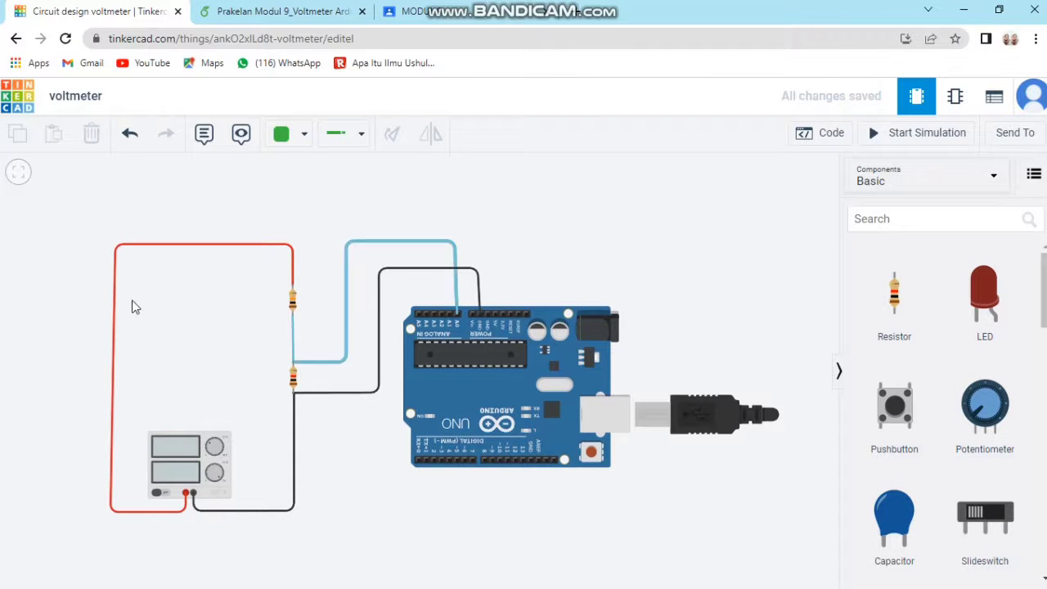
{"action": "scroll", "coordinate": [203, 300], "scroll_direction": "down", "scroll_amount": 1}
{"action": "scroll", "coordinate": [203, 300], "scroll_direction": "up", "scroll_amount": 2}
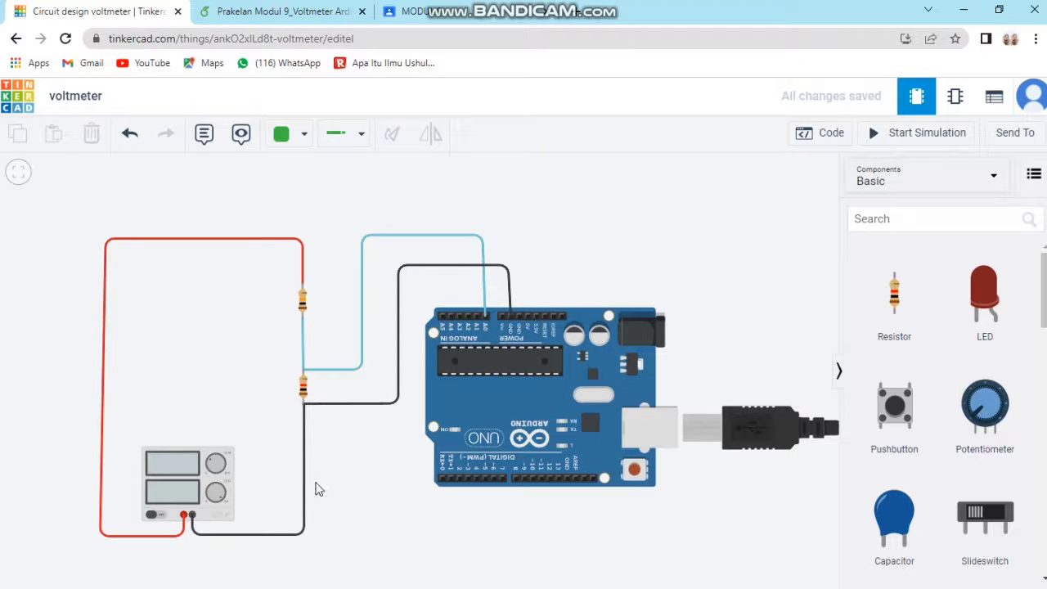
{"action": "left_click_drag", "start_coordinate": [365, 506], "coordinate": [358, 479]}
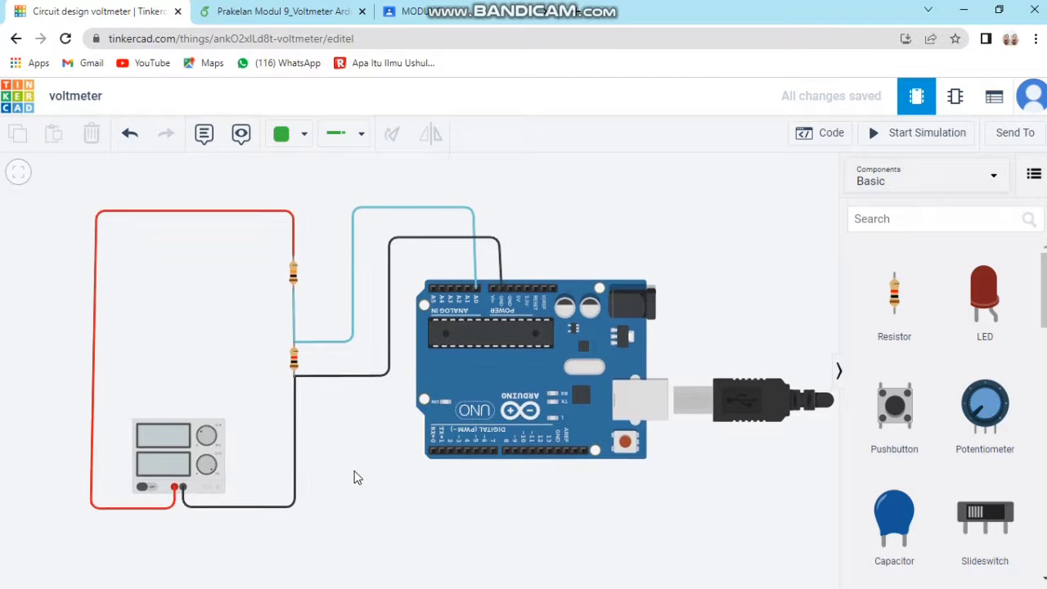